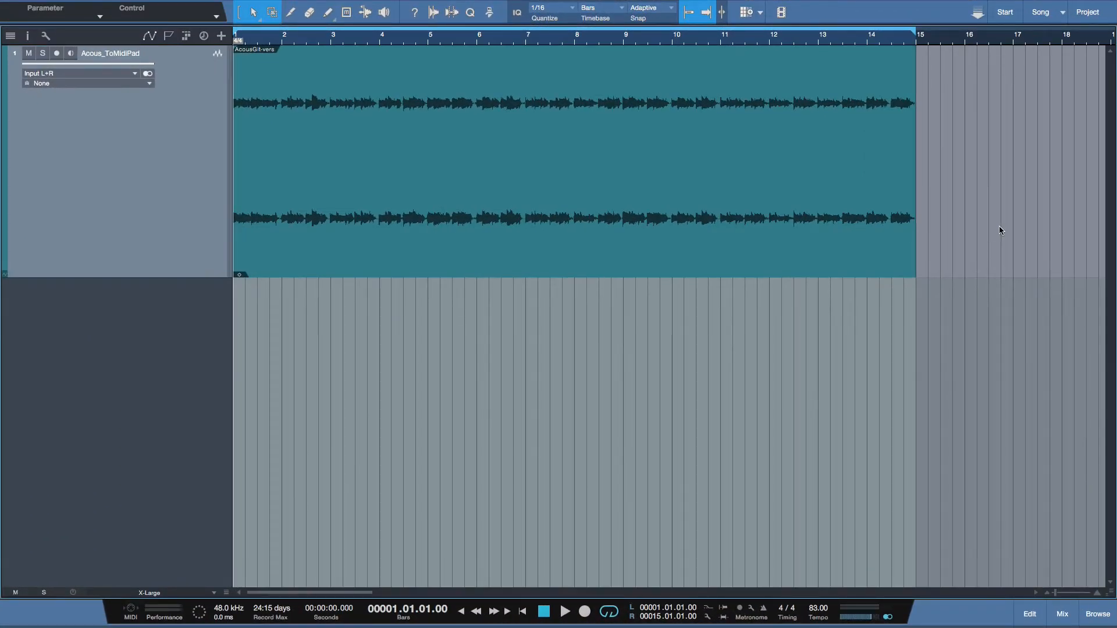
Audition the guitar recording, then send its audio event to Melodyne for note detection
key("space")
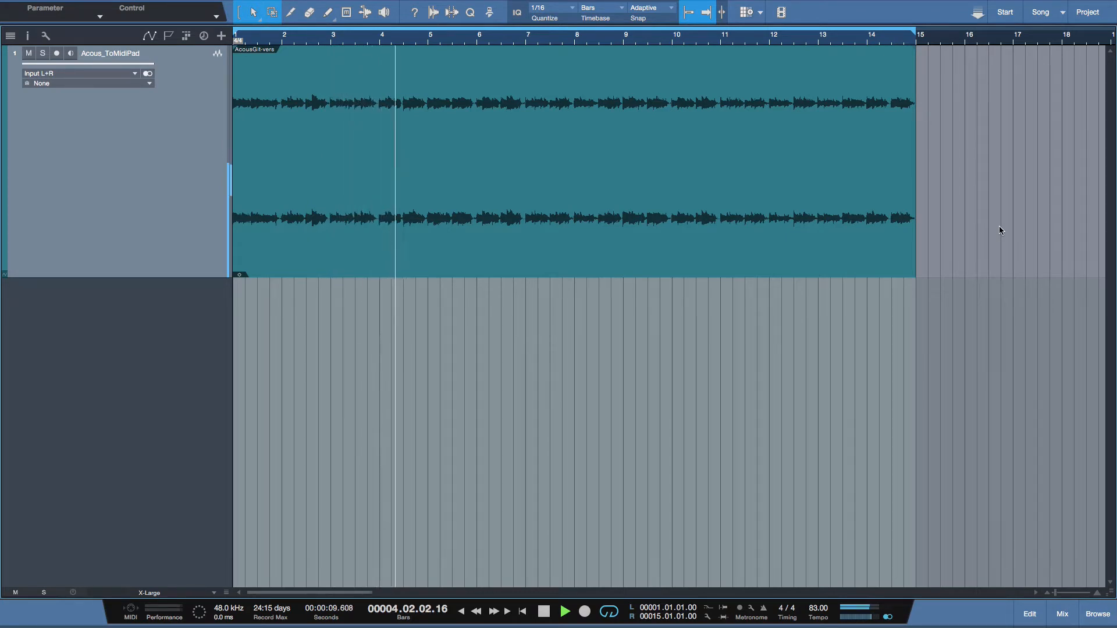
key("space")
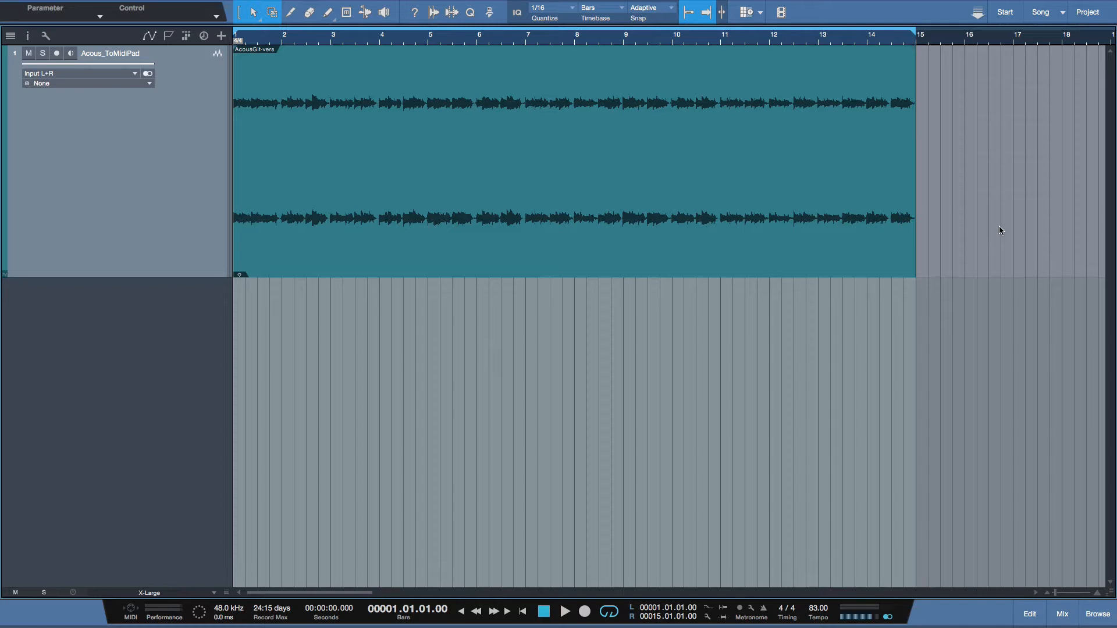
left_click(600, 222)
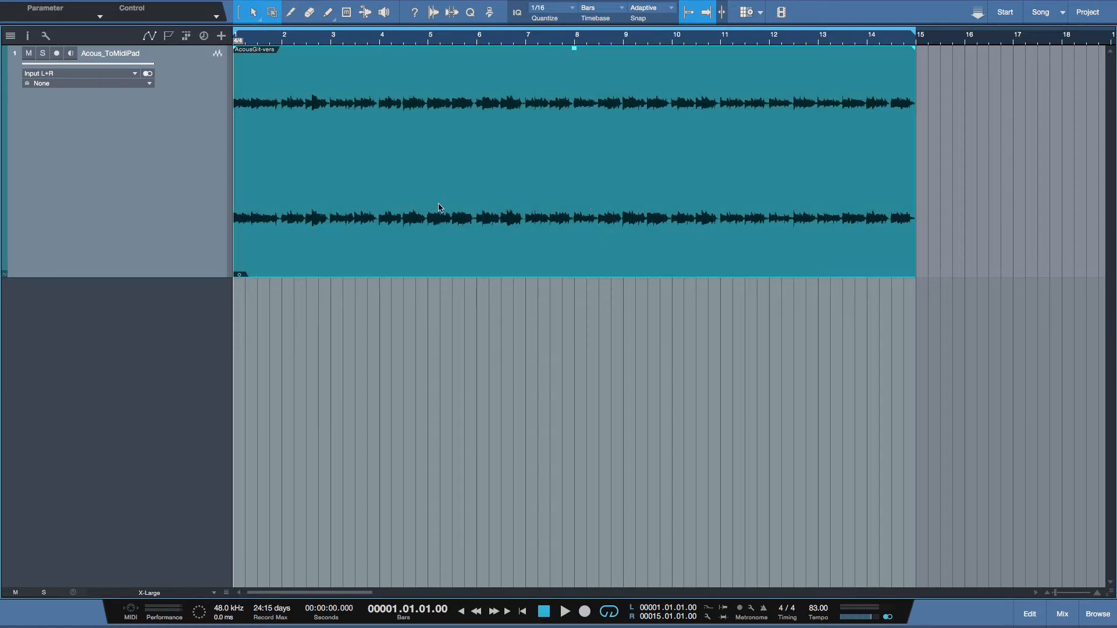
right_click(600, 221)
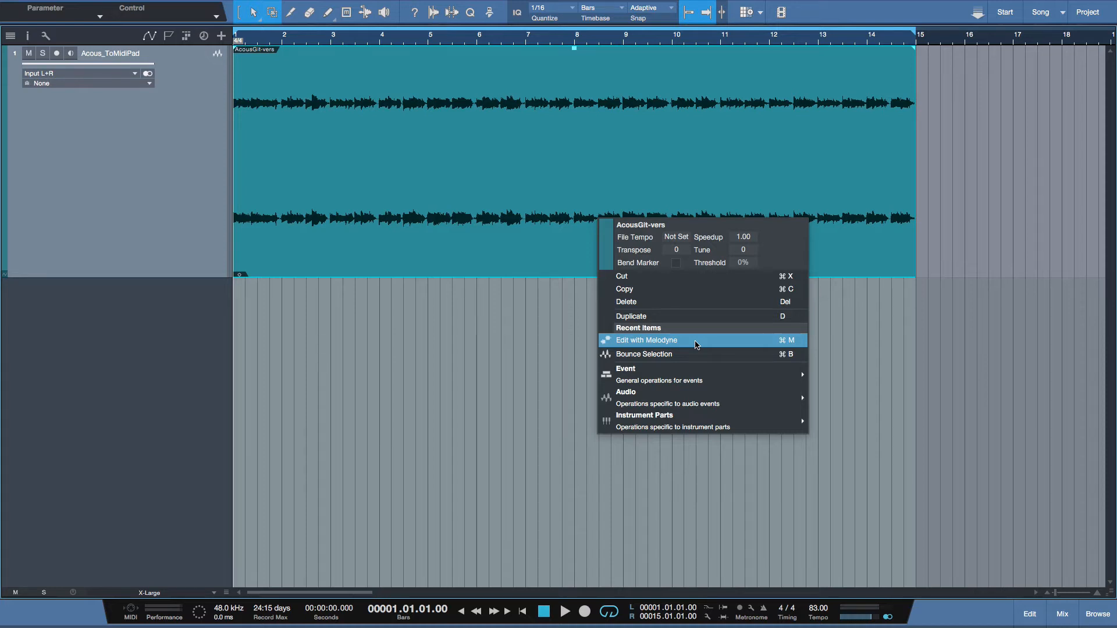
left_click(695, 342)
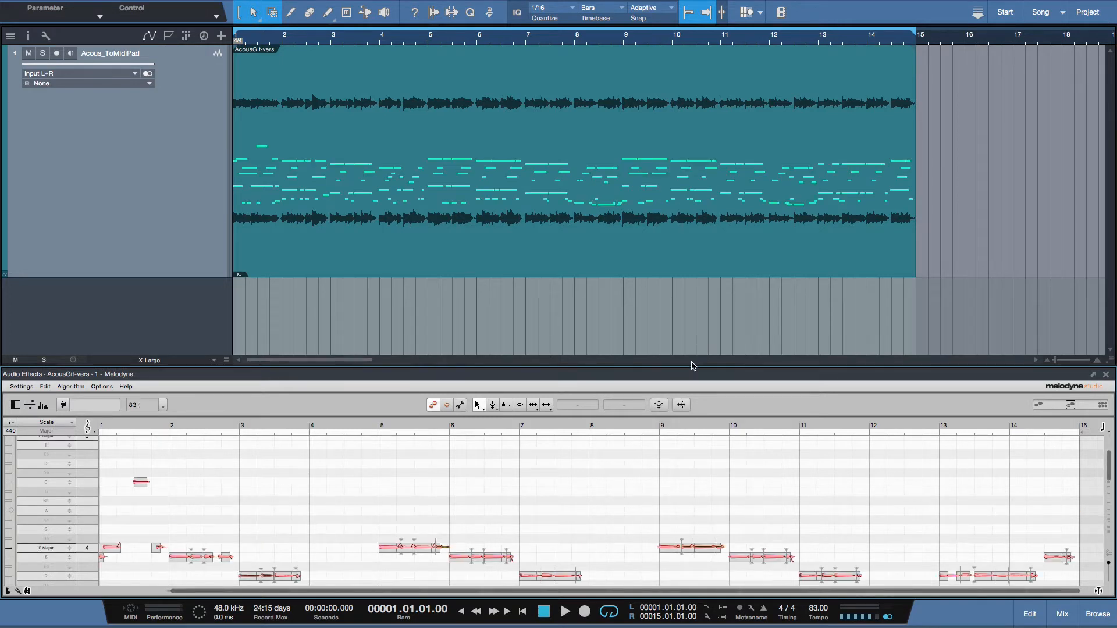
Enlarge the Melodyne editor, detach it into its own window and move it into view
left_click_drag(690, 367, 686, 289)
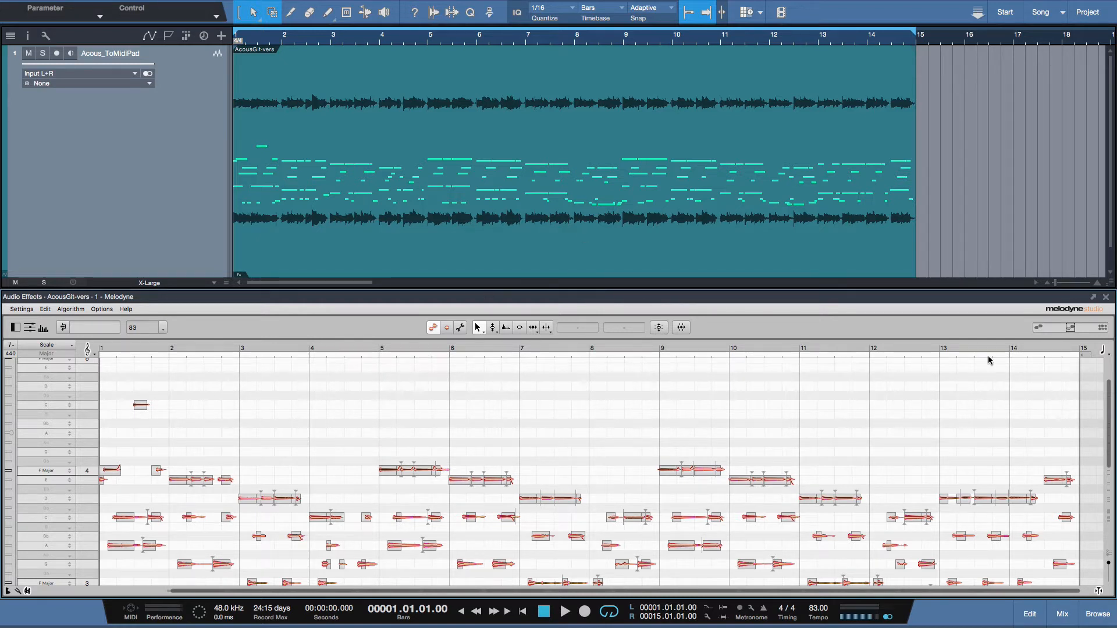
left_click(1095, 298)
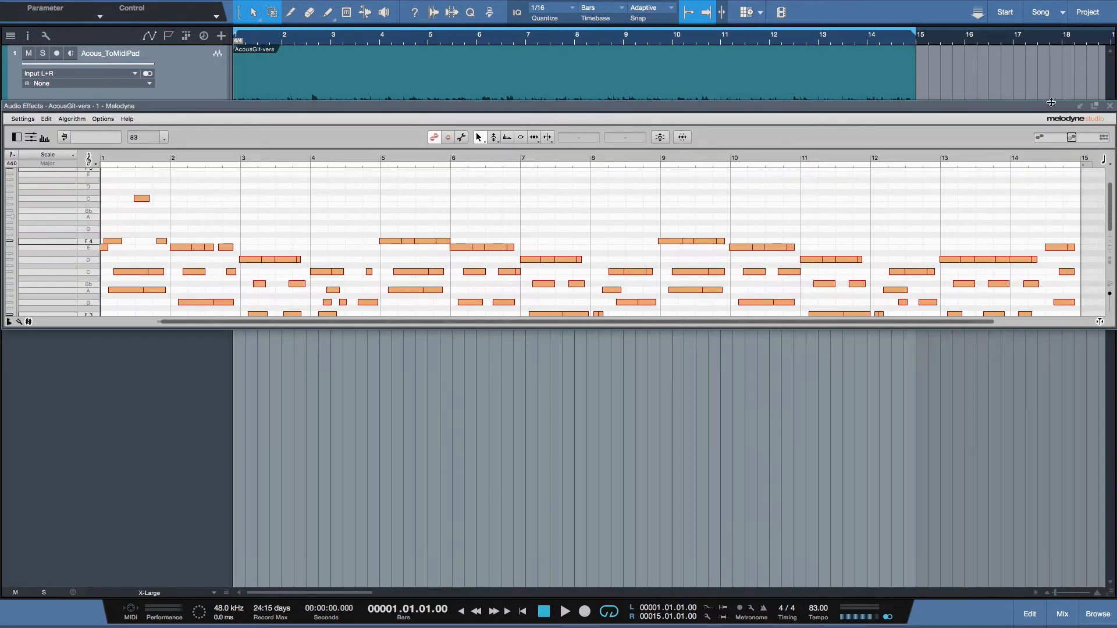
left_click_drag(997, 109, 972, 189)
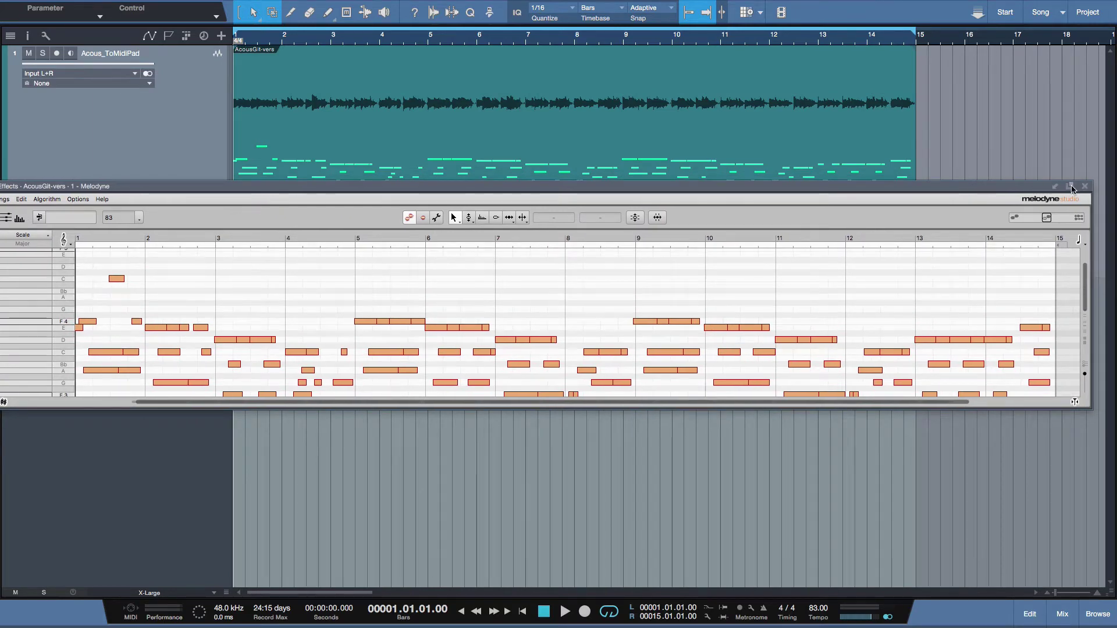
Maximize the editor, zoom onto the first bars with the Zoom Tool and play them back
left_click(1072, 186)
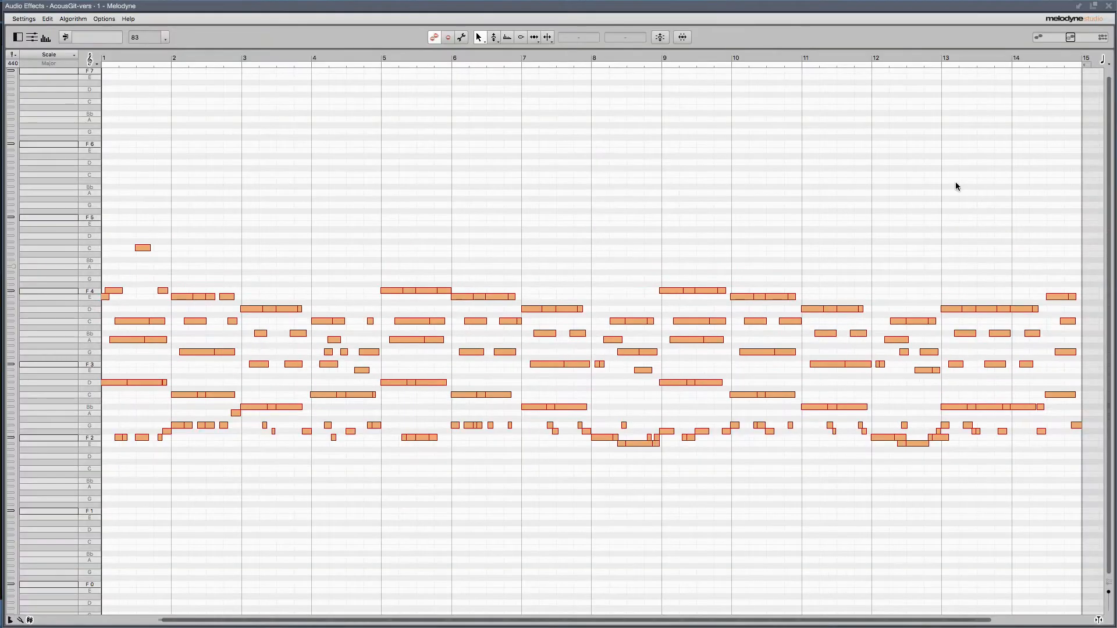
right_click(350, 122)
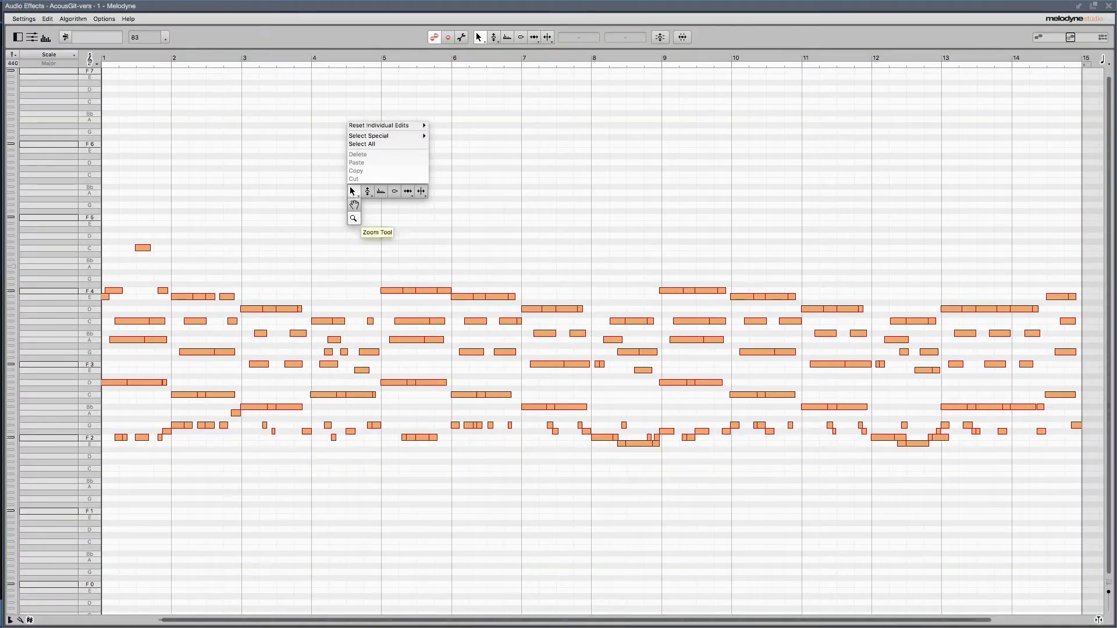
left_click(354, 219)
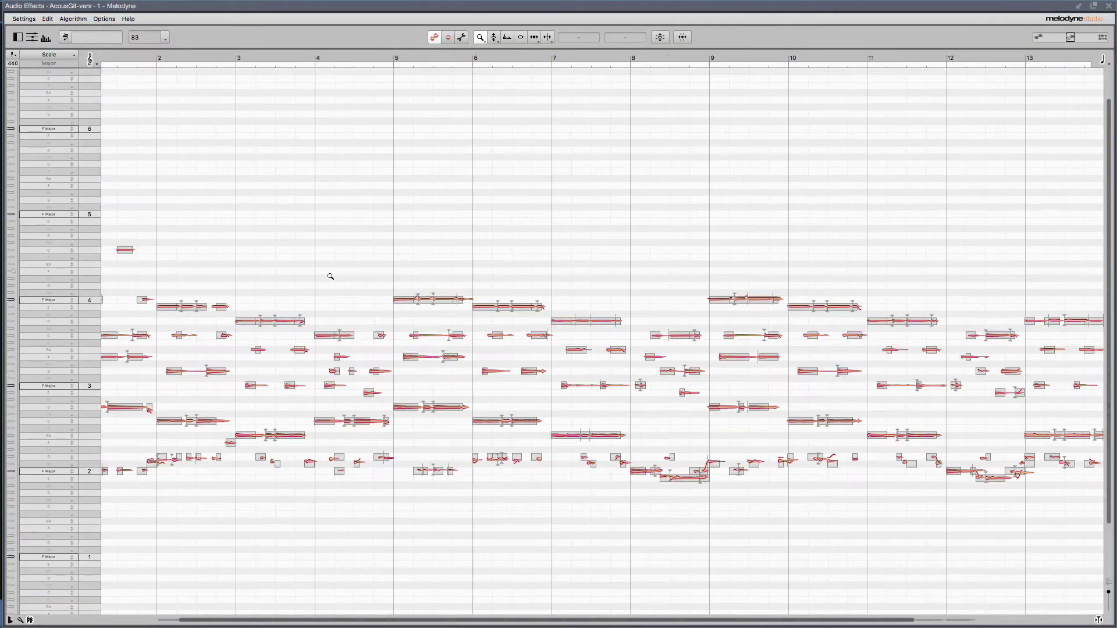
mouse_move(291, 239)
left_mouse_down()
mouse_move(350, 297)
mouse_move(551, 215)
left_mouse_up()
right_click(349, 297)
left_click(354, 290)
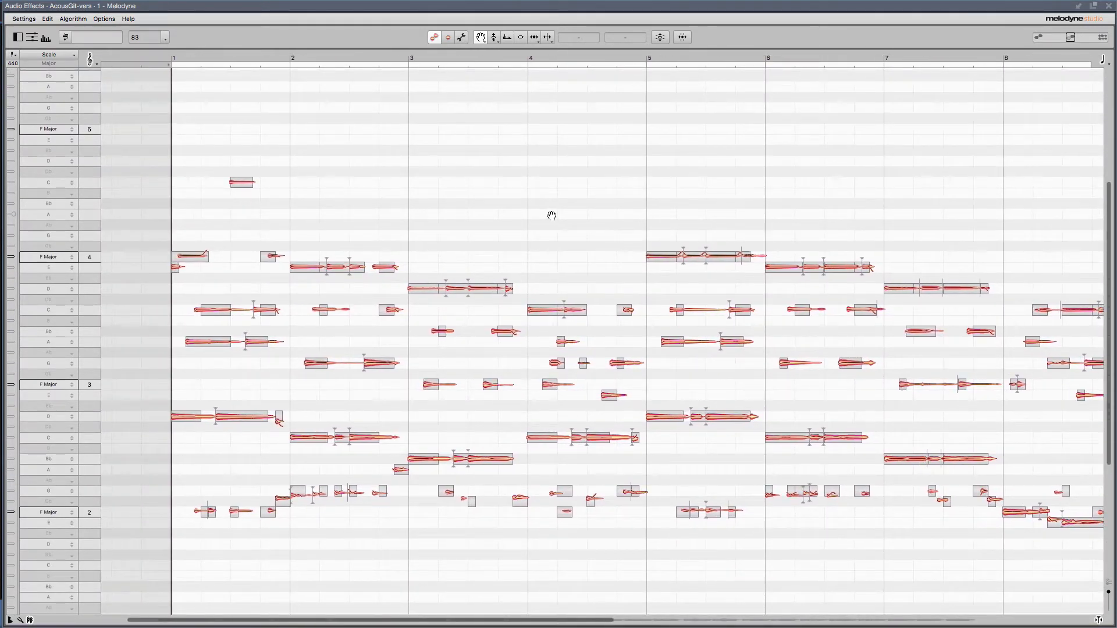
key("space")
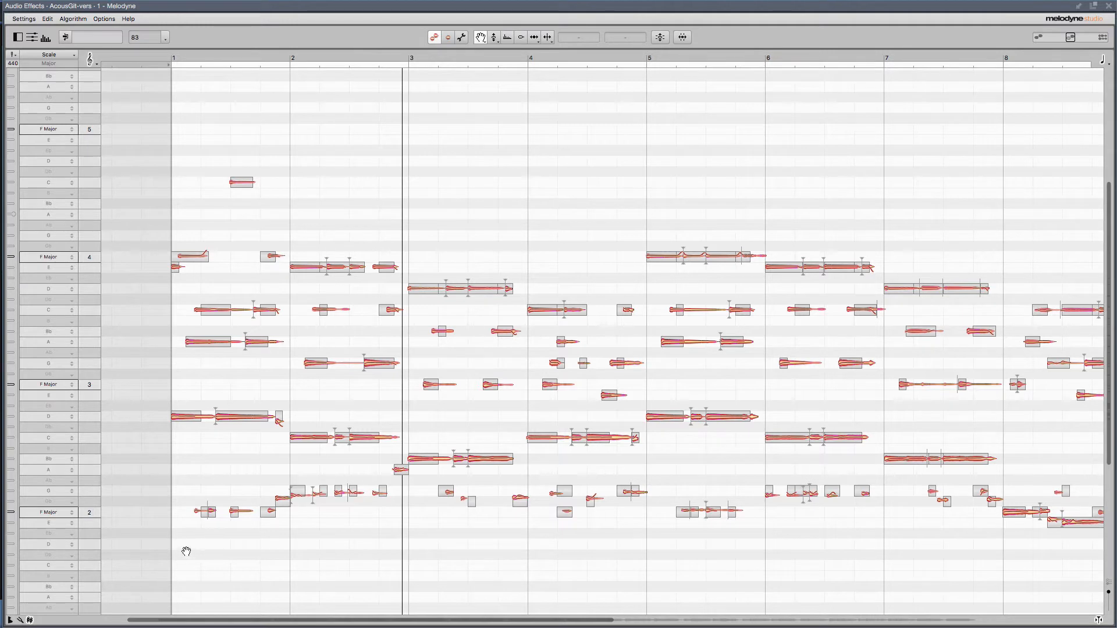
With the Main Tool, select the lowest bass-note row, then the lone high note in bar 1
right_click(209, 559)
left_click(206, 542)
mouse_move(190, 538)
left_mouse_down()
mouse_move(600, 483)
mouse_move(1026, 483)
left_mouse_up()
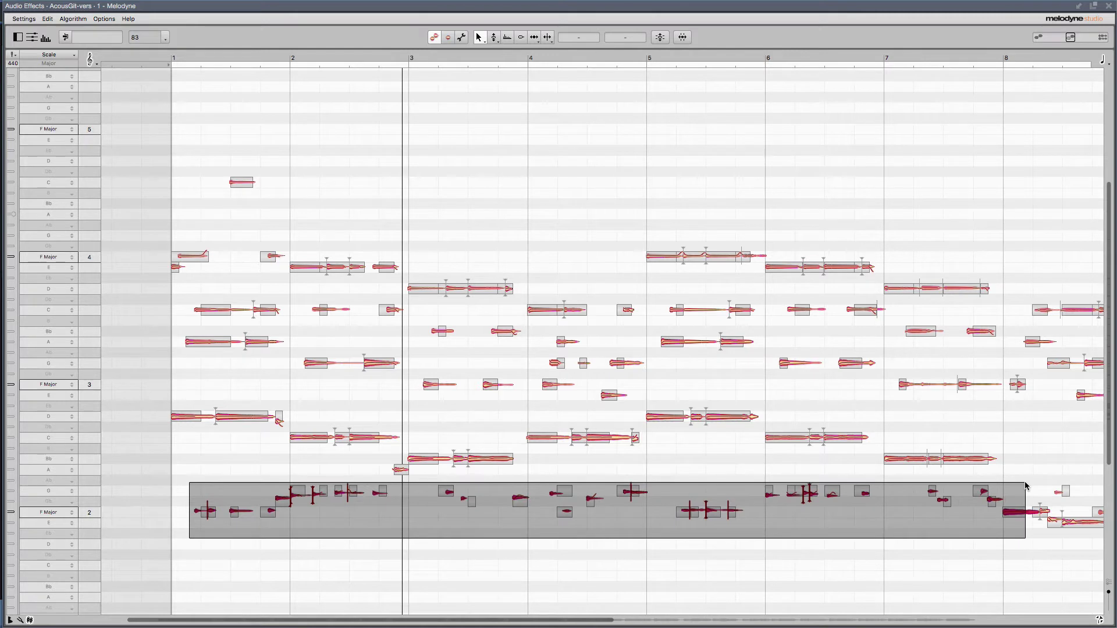
left_click(469, 528)
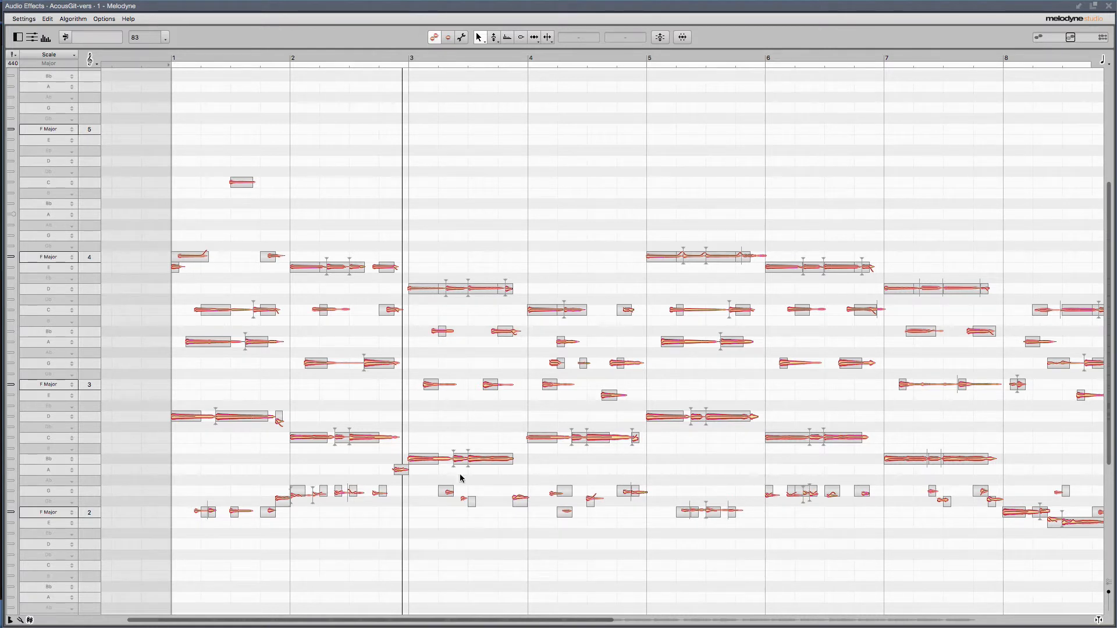
left_click_drag(212, 154, 276, 206)
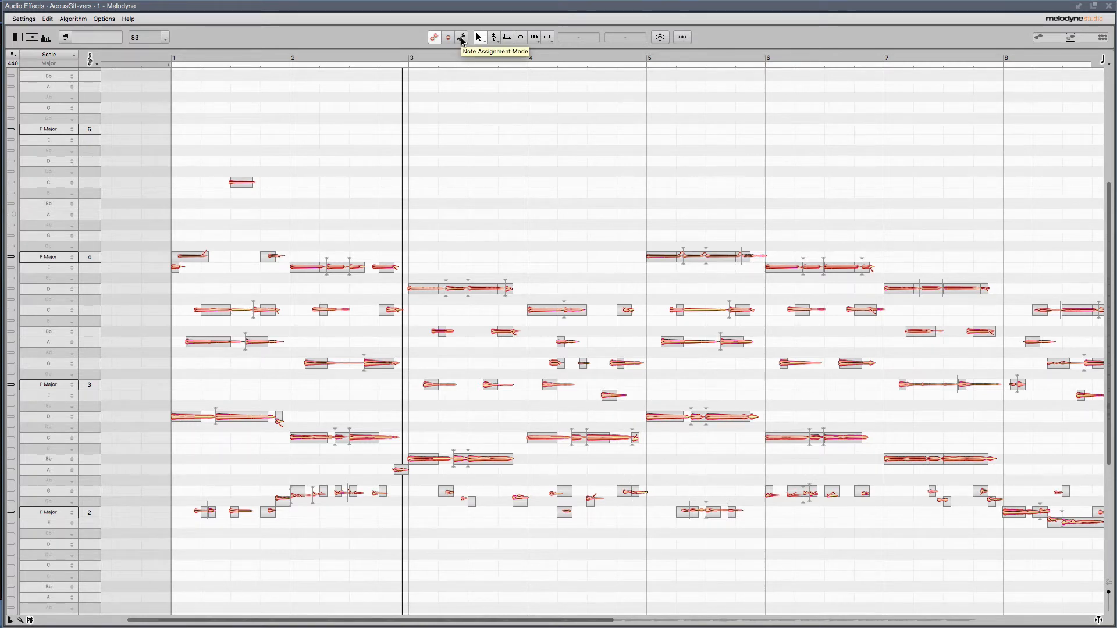
In note assignment mode, pull the pitch range inside the stray high note and the bass notes
left_click(461, 37)
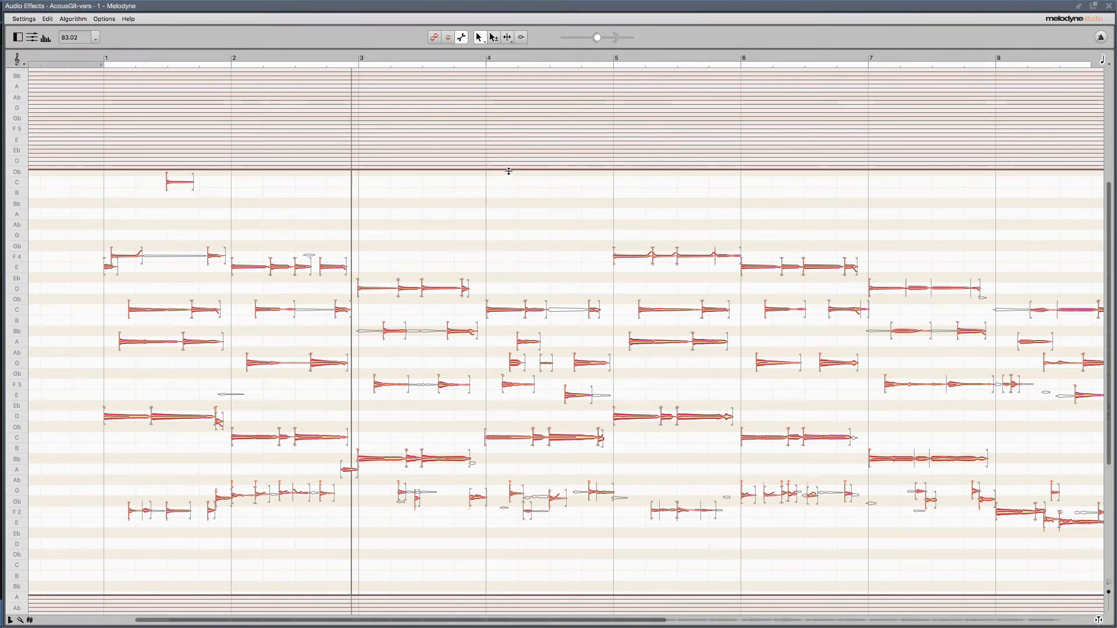
left_click_drag(508, 171, 507, 238)
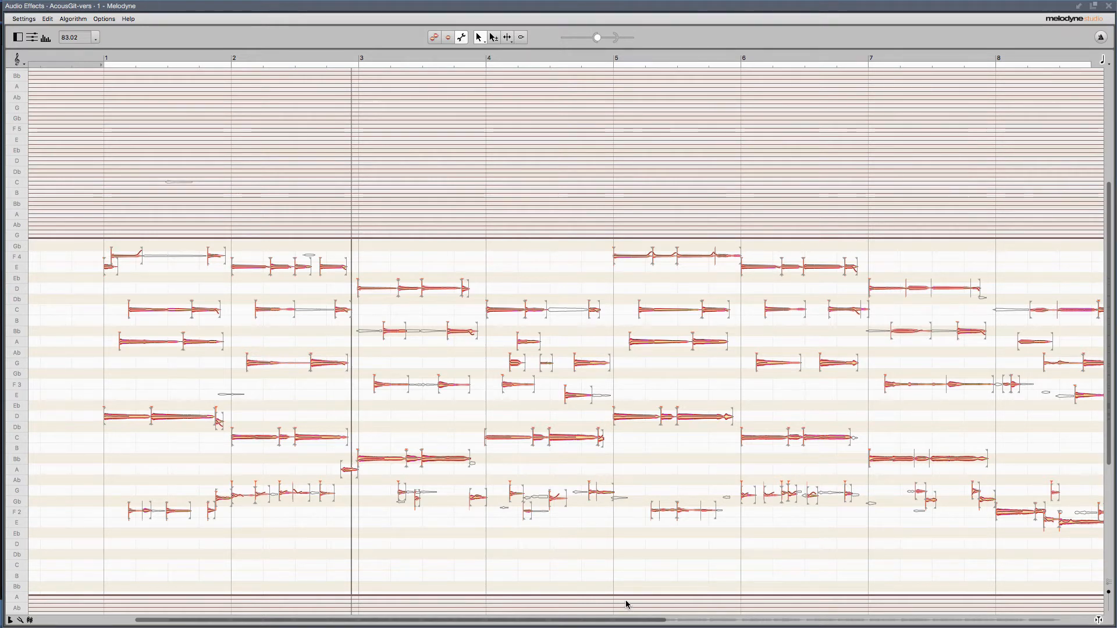
left_click_drag(627, 597, 637, 481)
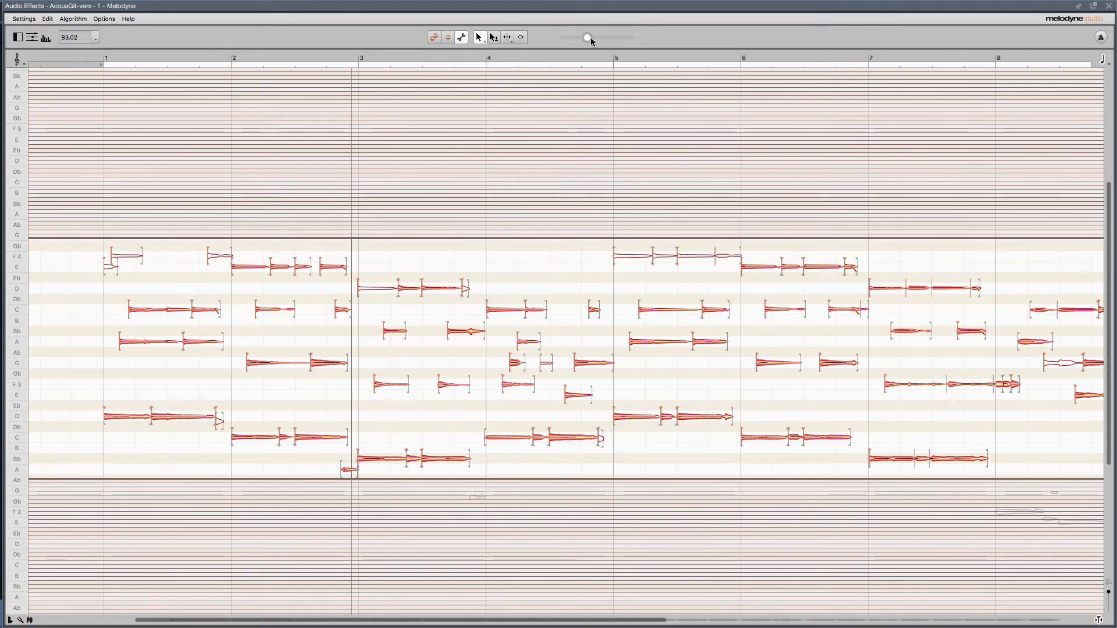
Adjust the detection slider to keep mainly strong notes, return to bar 1 and restore the window
left_click_drag(593, 37, 583, 38)
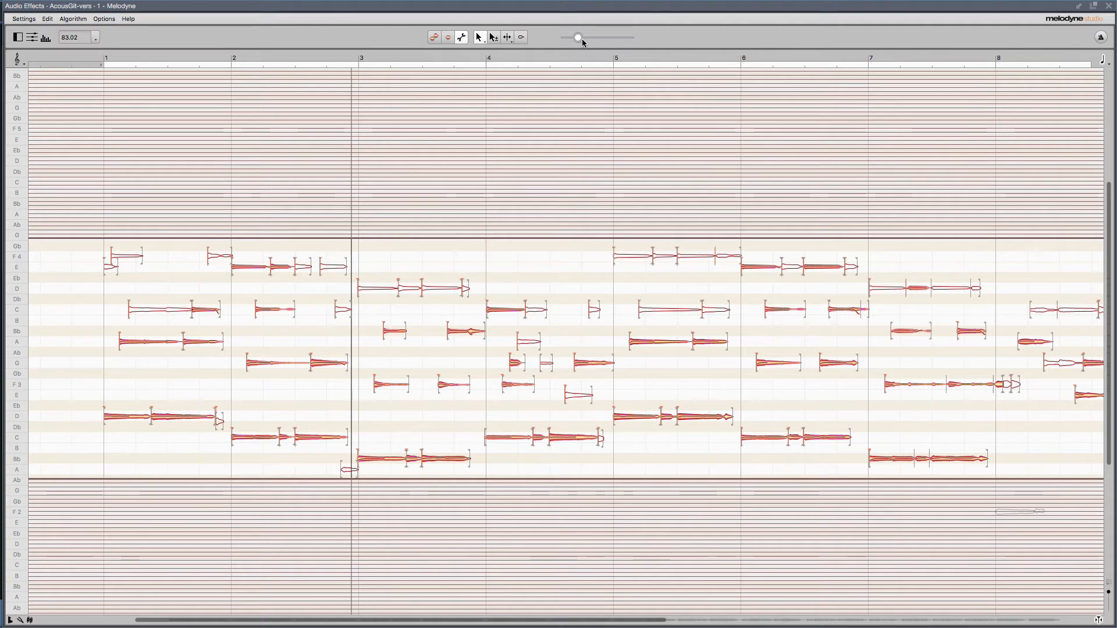
left_click_drag(582, 39, 602, 37)
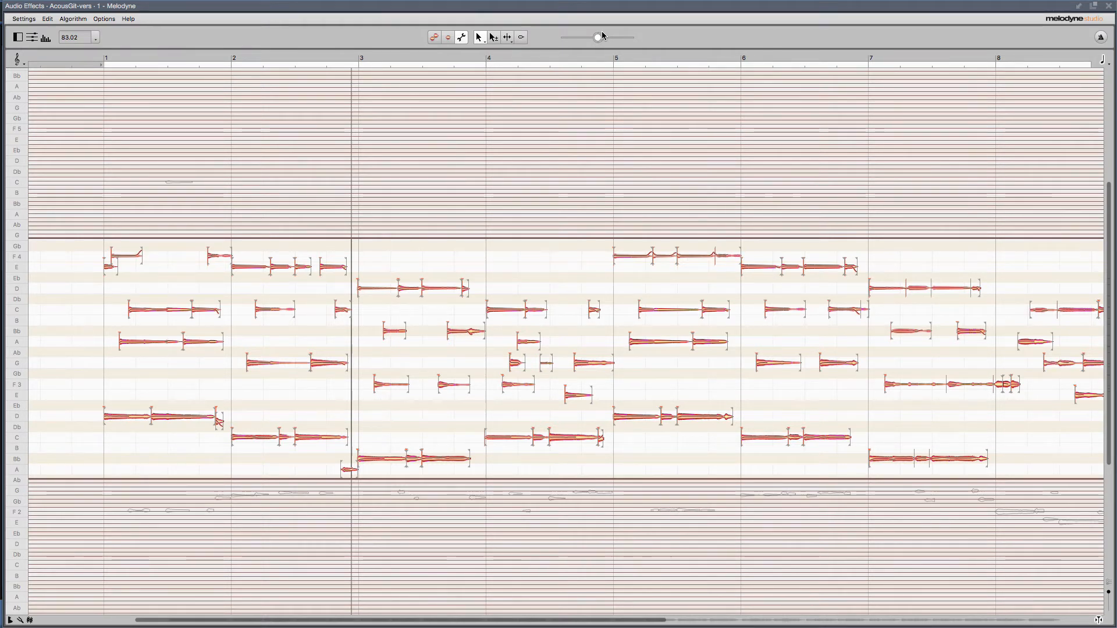
left_click_drag(599, 37, 597, 37)
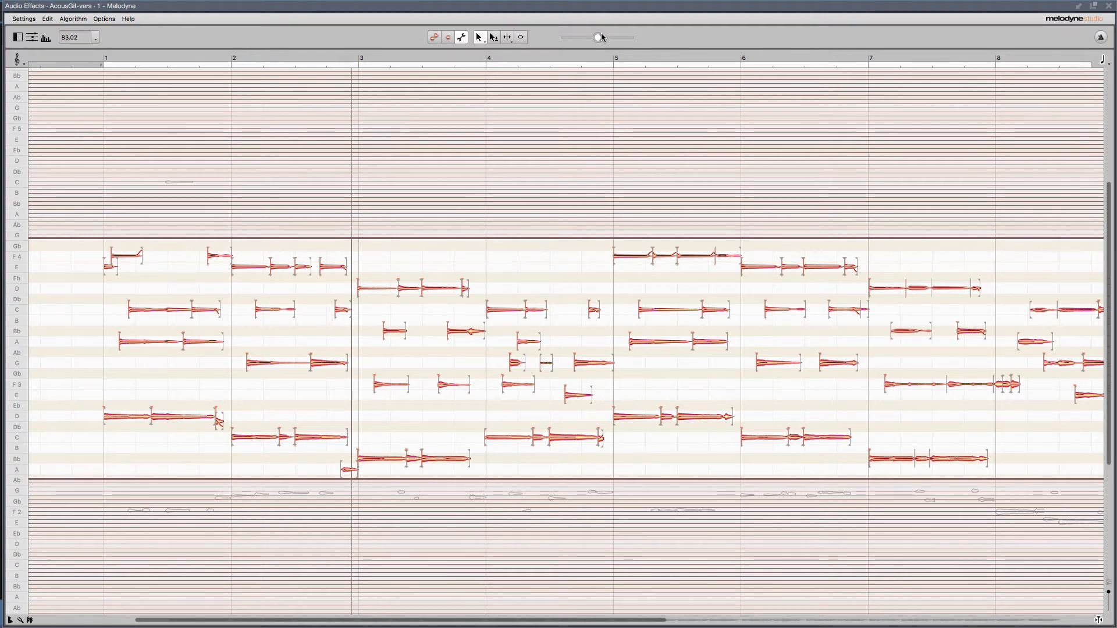
left_click(104, 54)
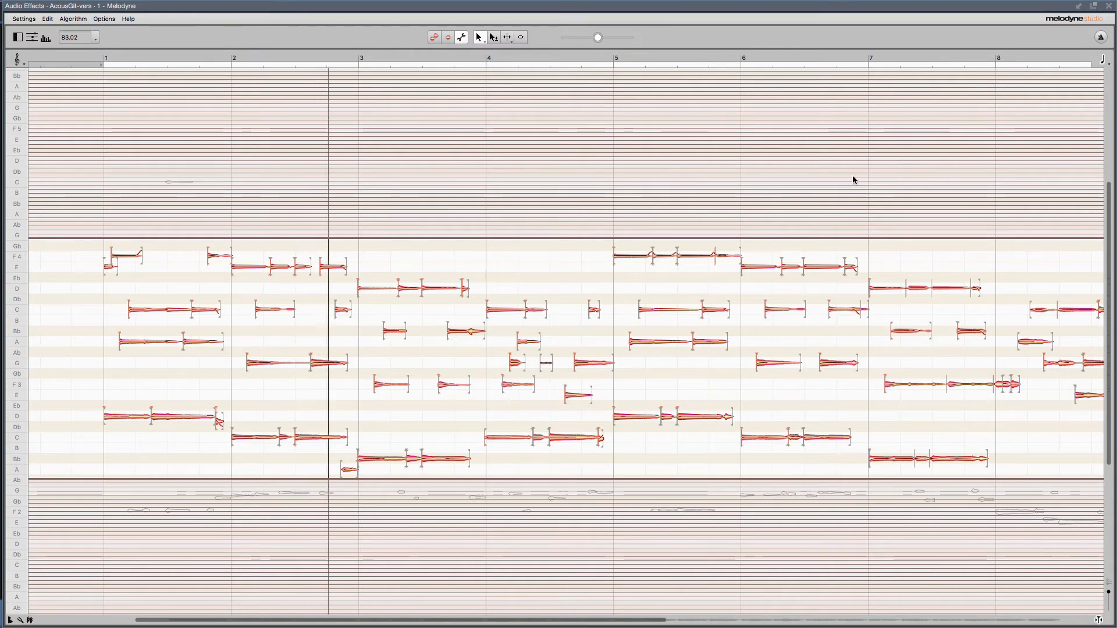
left_click(1096, 5)
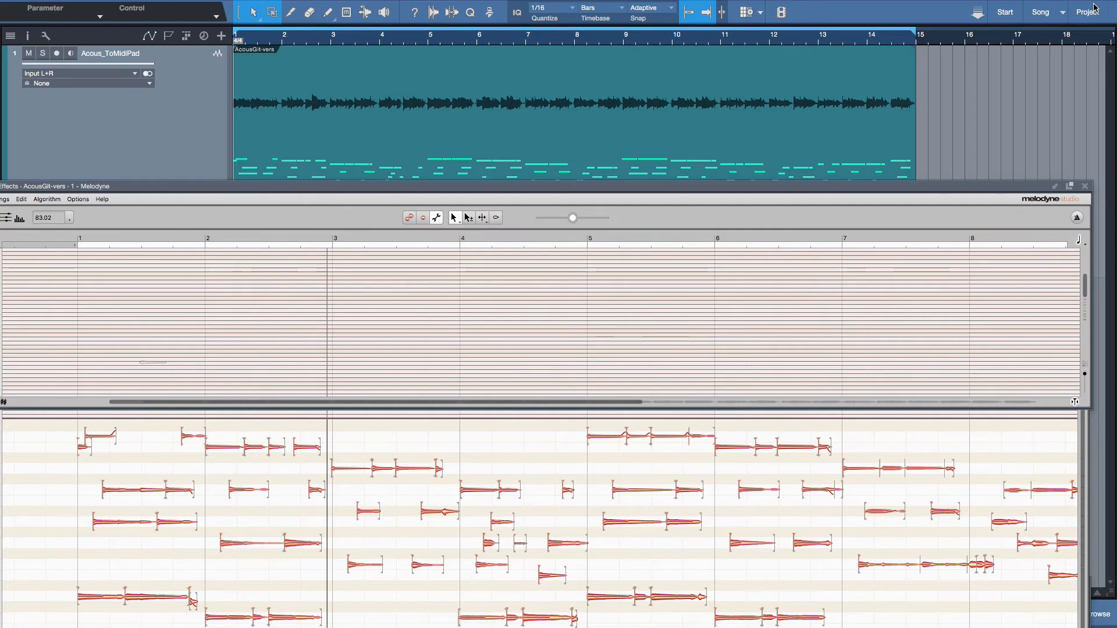
Close Melodyne and add an instrument track renamed Inst via Track > Add Instrument Track
left_click(1089, 188)
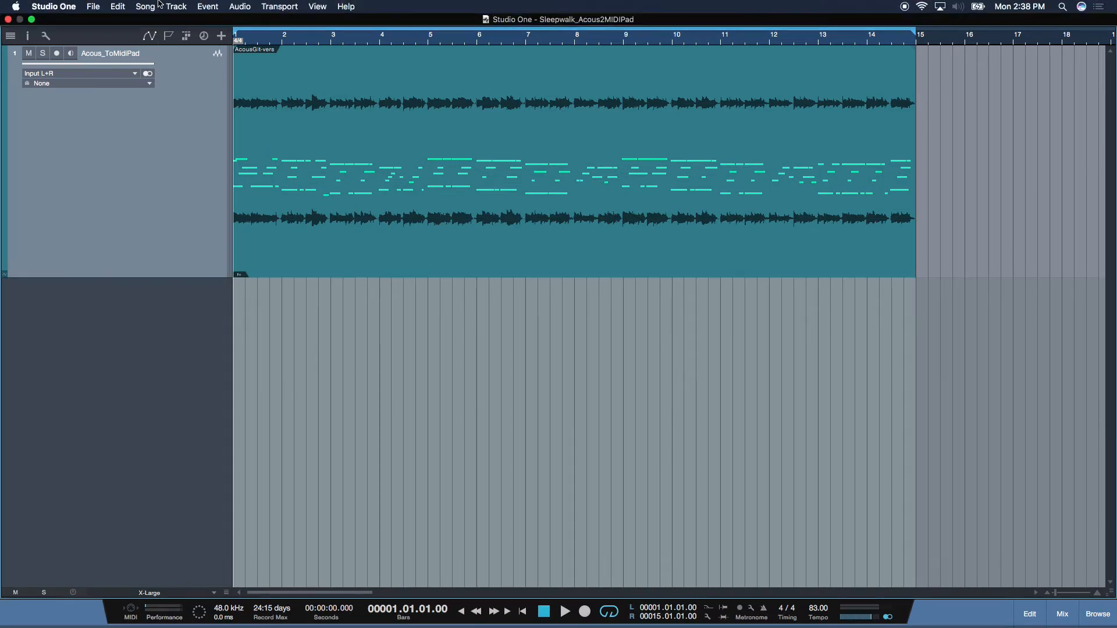
left_click(177, 7)
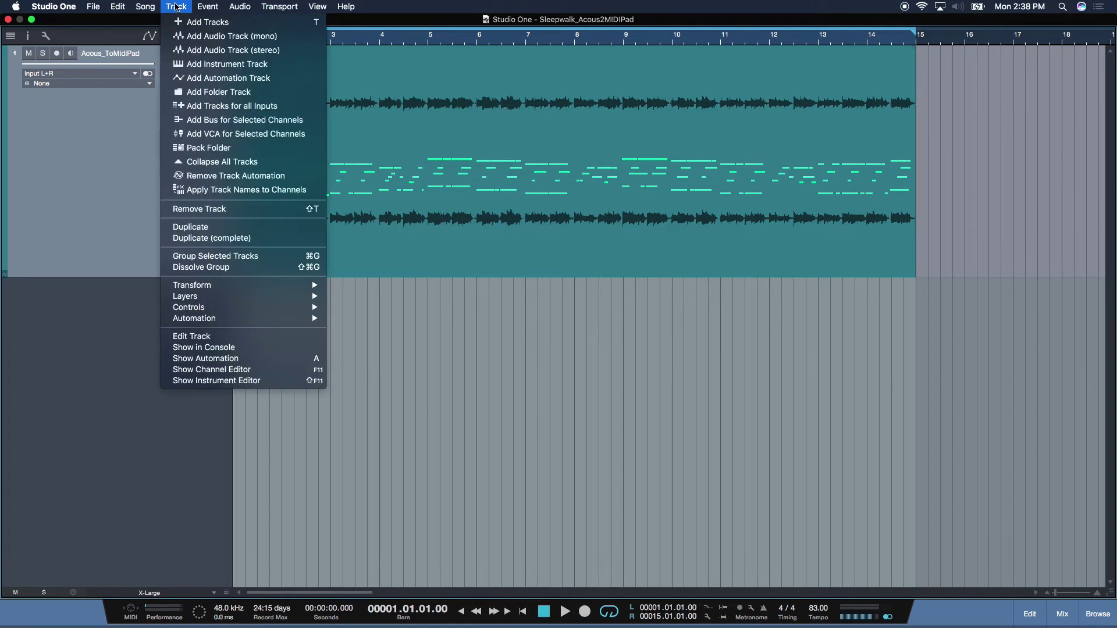
left_click(205, 66)
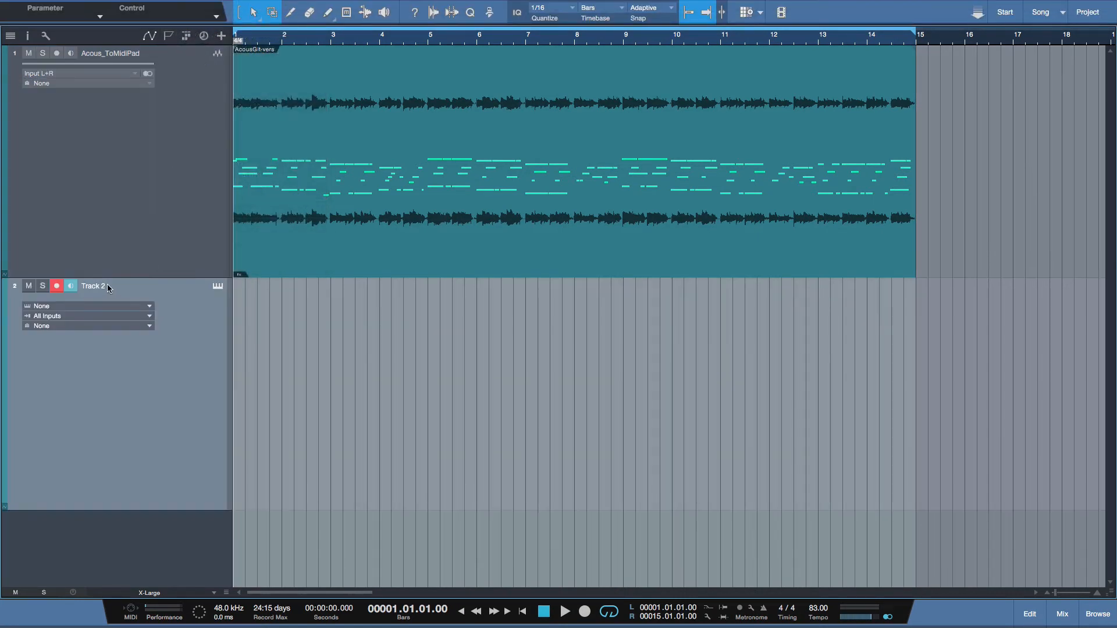
double_click(103, 285)
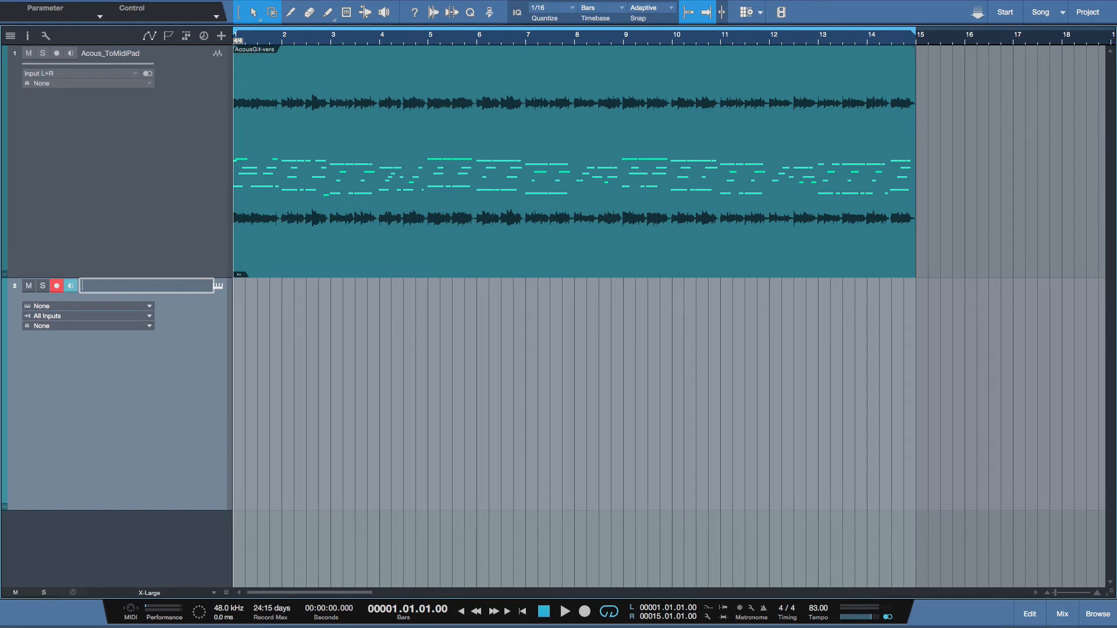
type("Inst")
key("Return")
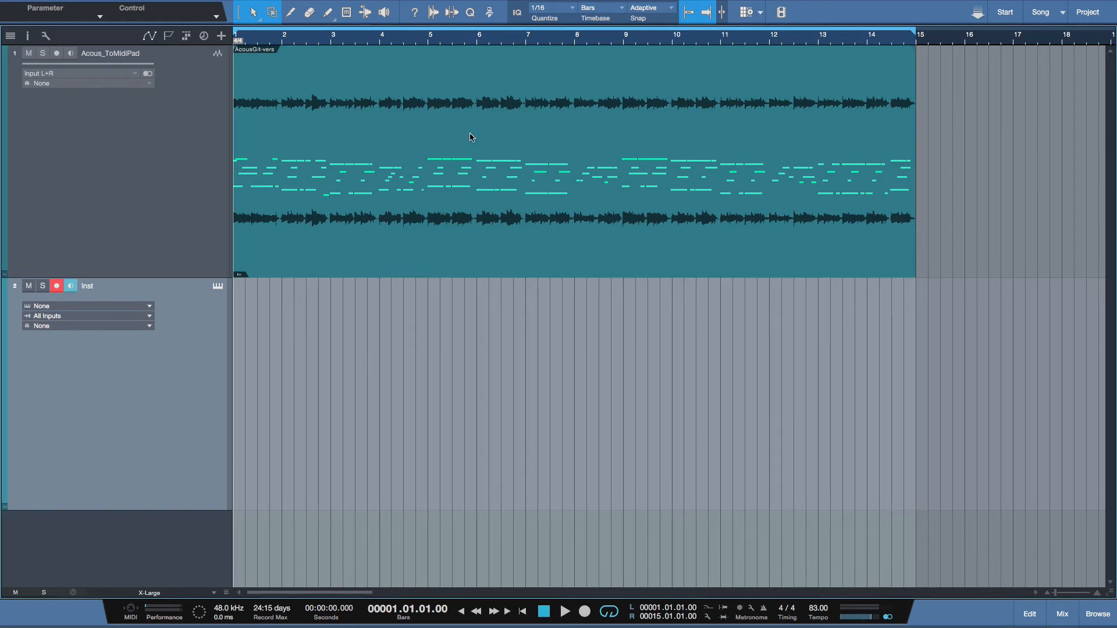
left_click(318, 144)
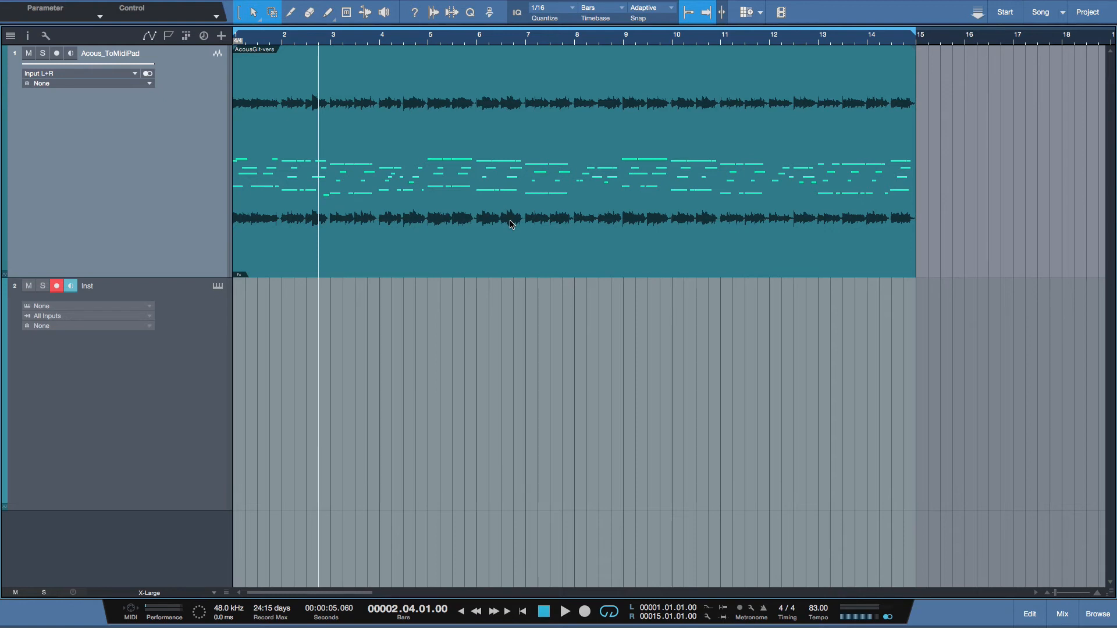
Drag the guitar event down onto the Inst track at bar 1 as a note part
left_click(390, 247)
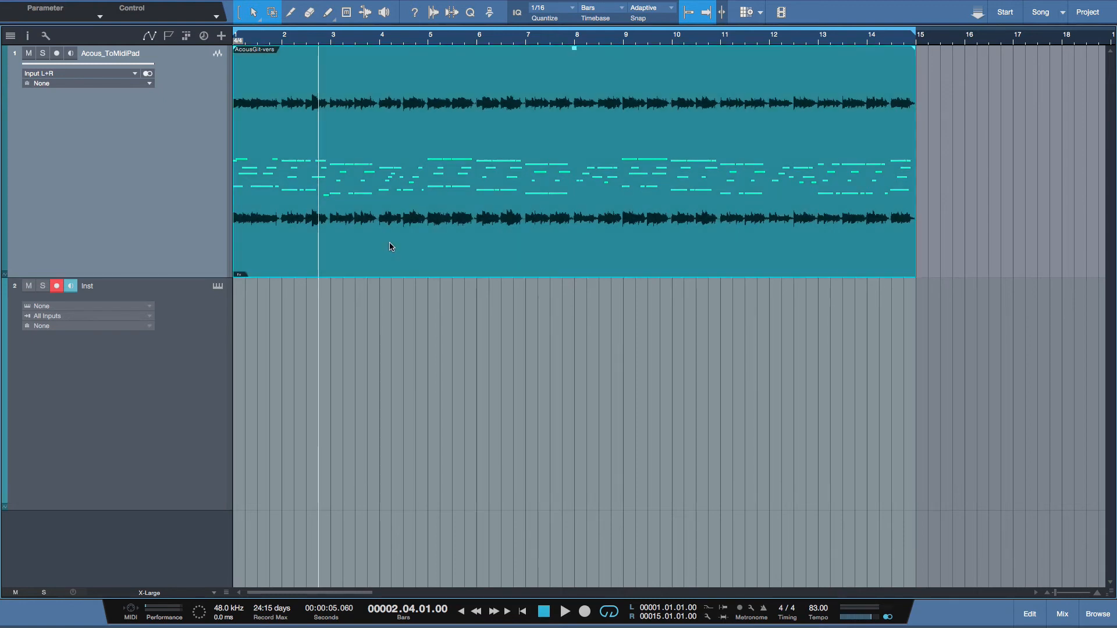
left_click_drag(390, 247, 368, 317)
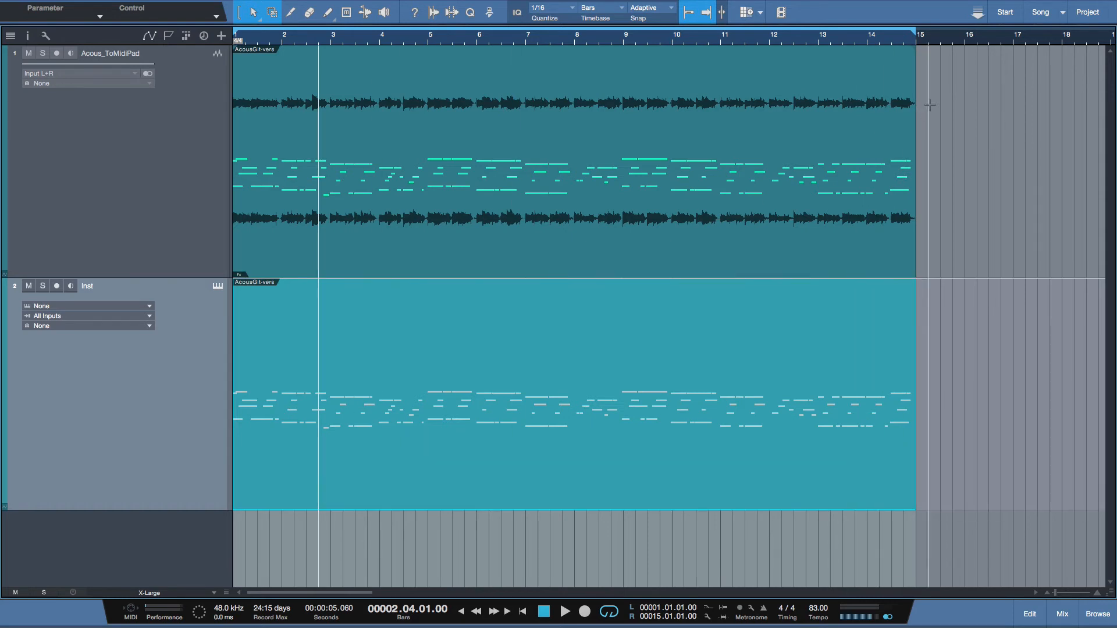
From the browser's Instruments > PreSonus folder, drag Mai Tai onto the Inst track
left_click(1101, 617)
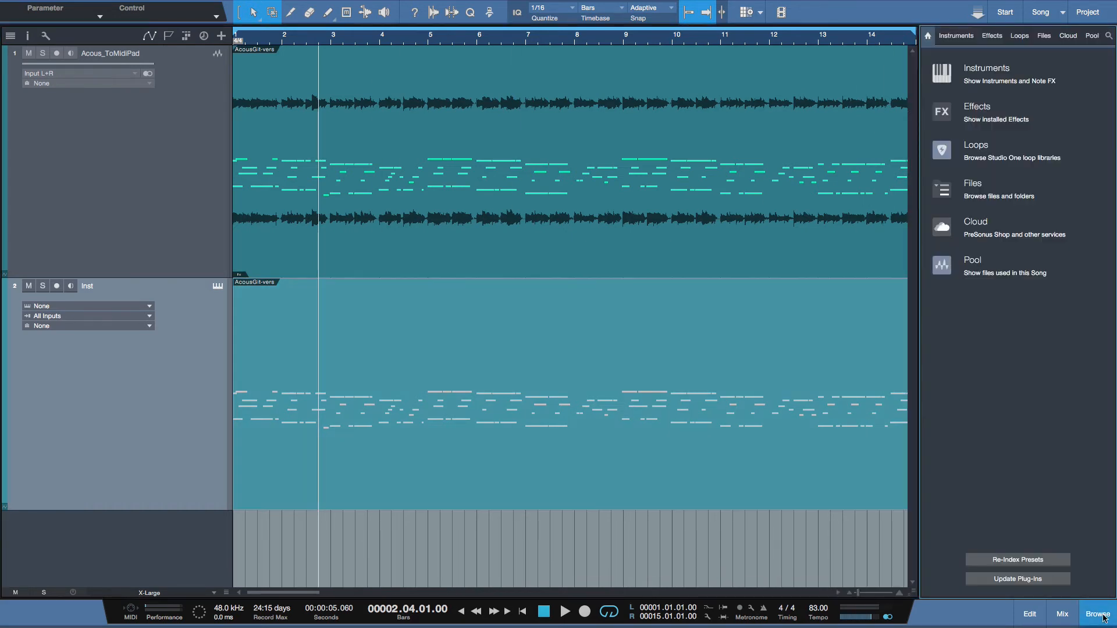
left_click(956, 35)
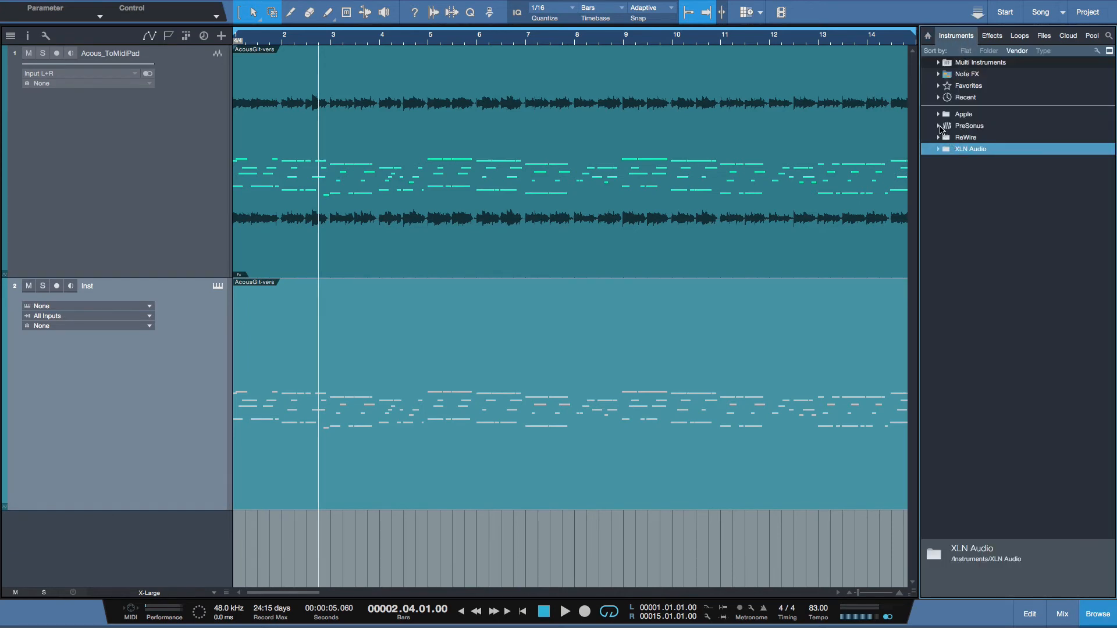
left_click(943, 128)
left_click_drag(987, 230, 195, 376)
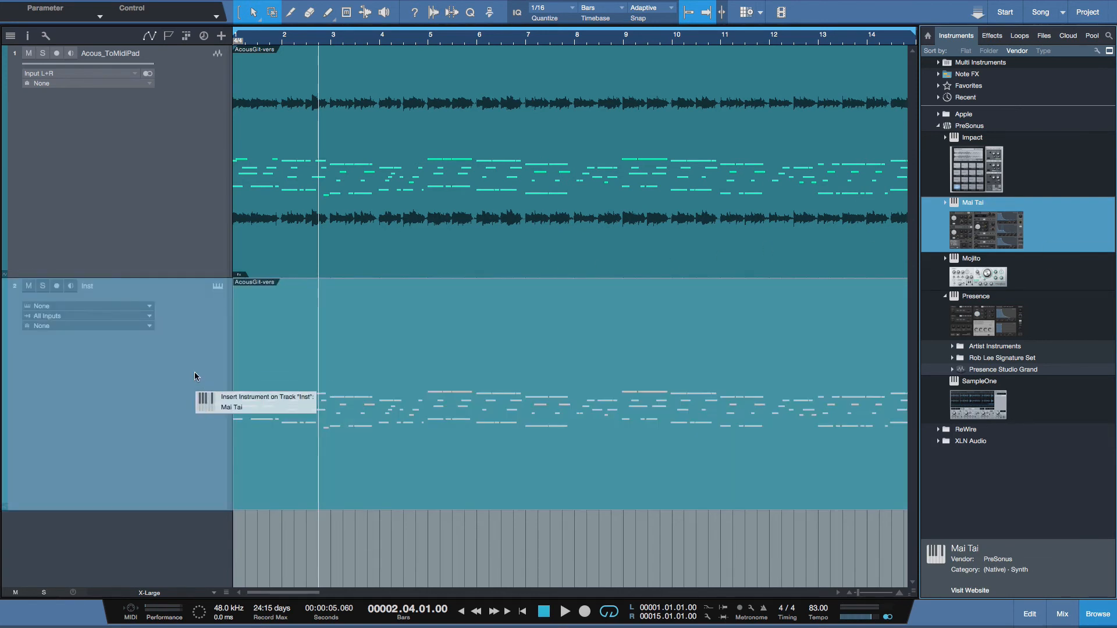
Insert Mai Tai, move its window aside and load the Pad - Warm Coat preset
left_click_drag(195, 375, 194, 377)
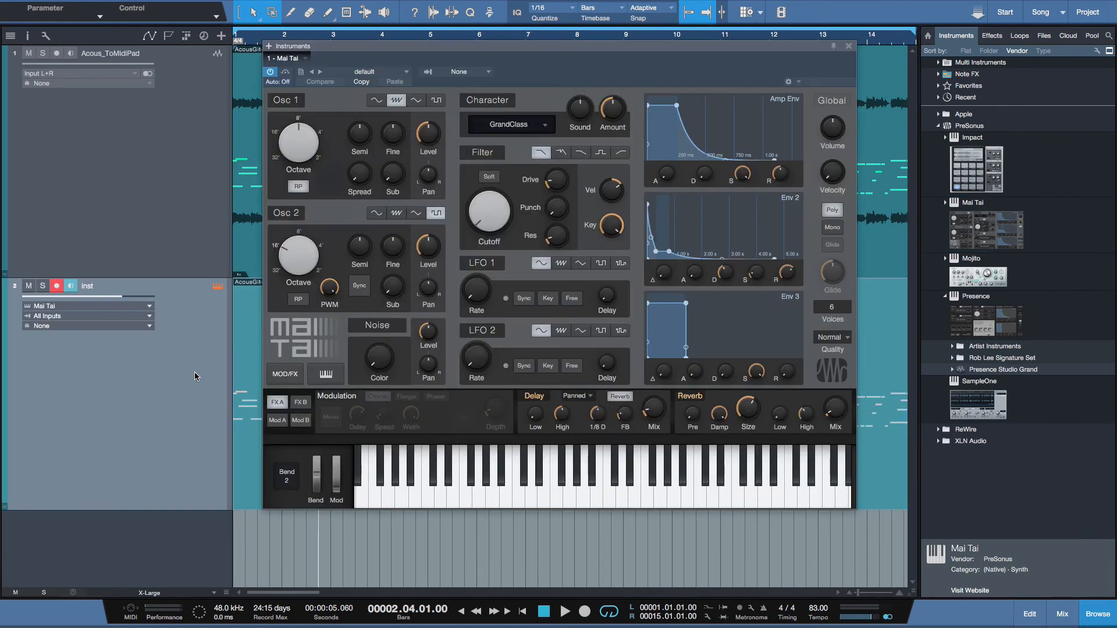
left_click_drag(488, 46, 595, 56)
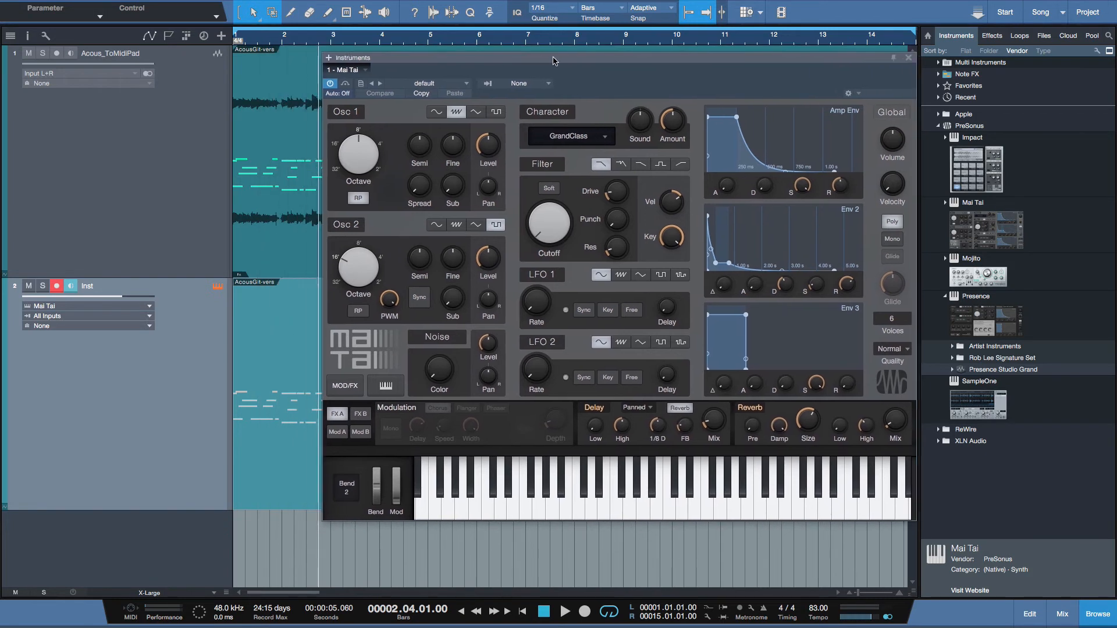
left_click(511, 79)
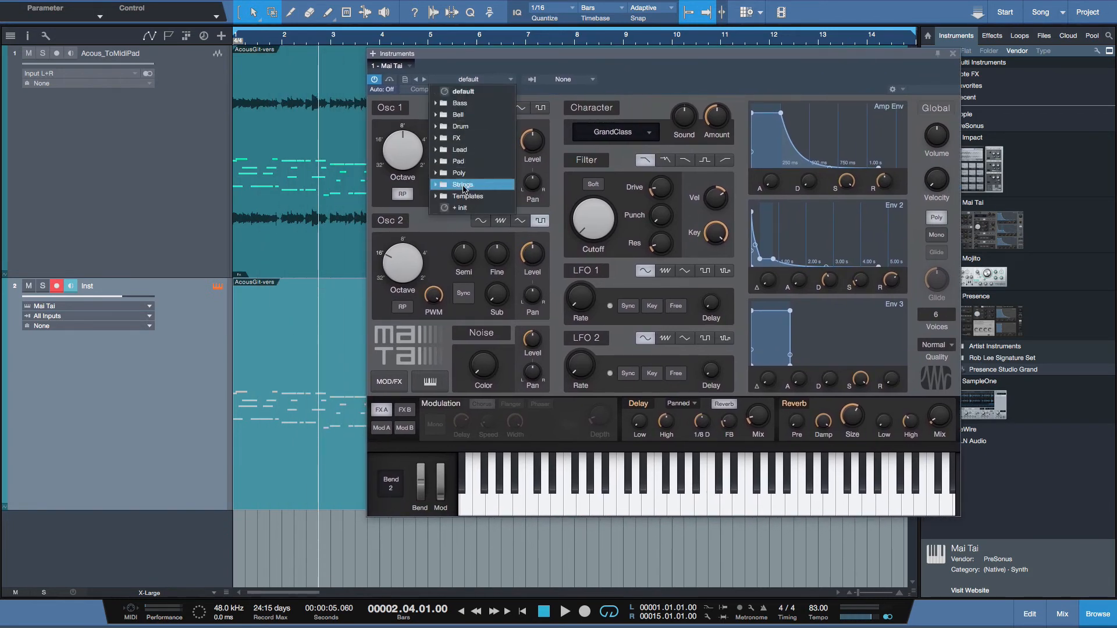
left_click(442, 162)
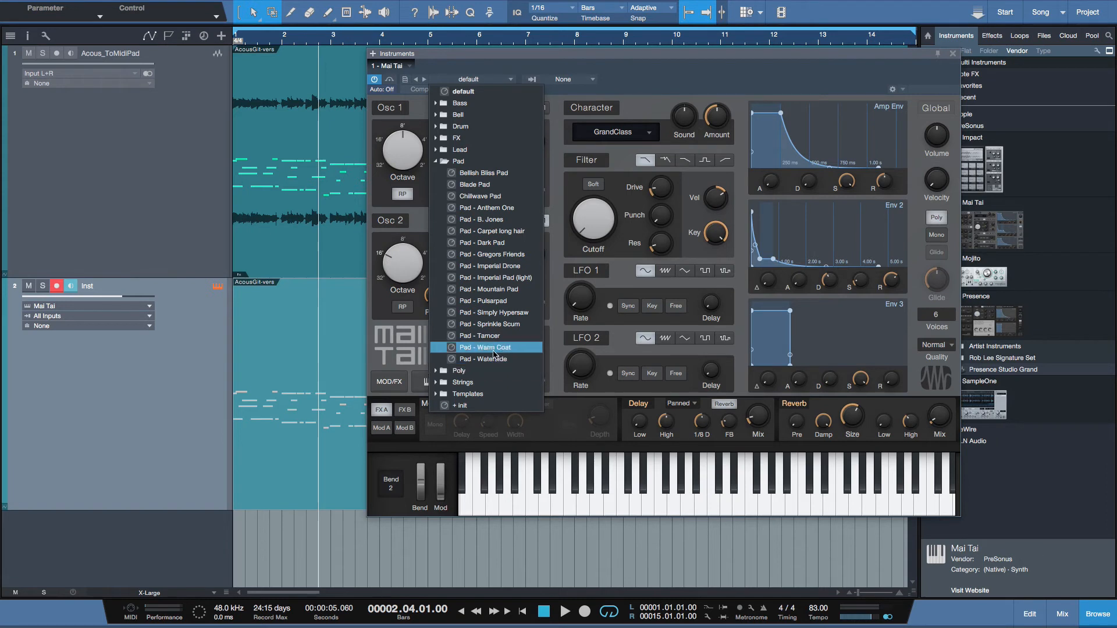
left_click(493, 348)
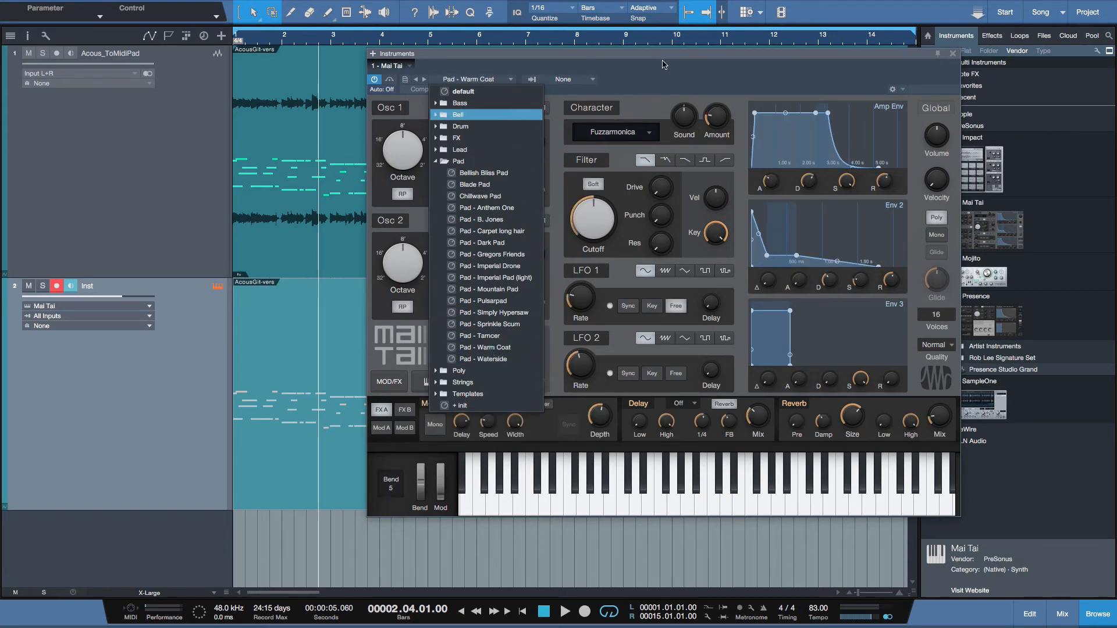
Close the preset list, reposition the synth window and select the Inst track
left_click(869, 59)
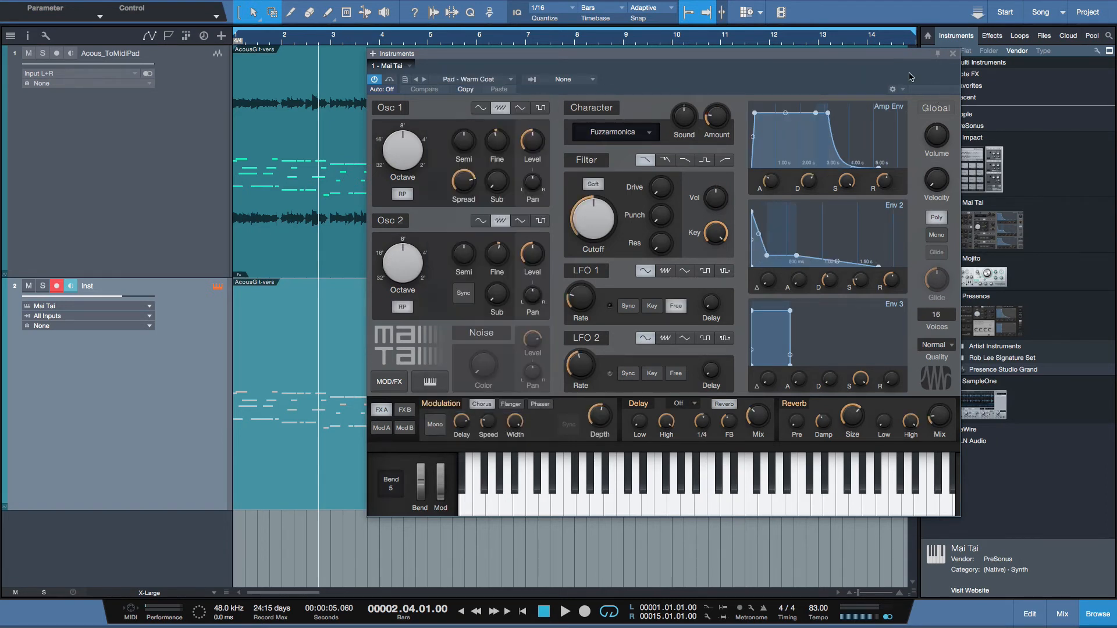
left_click_drag(888, 58, 955, 83)
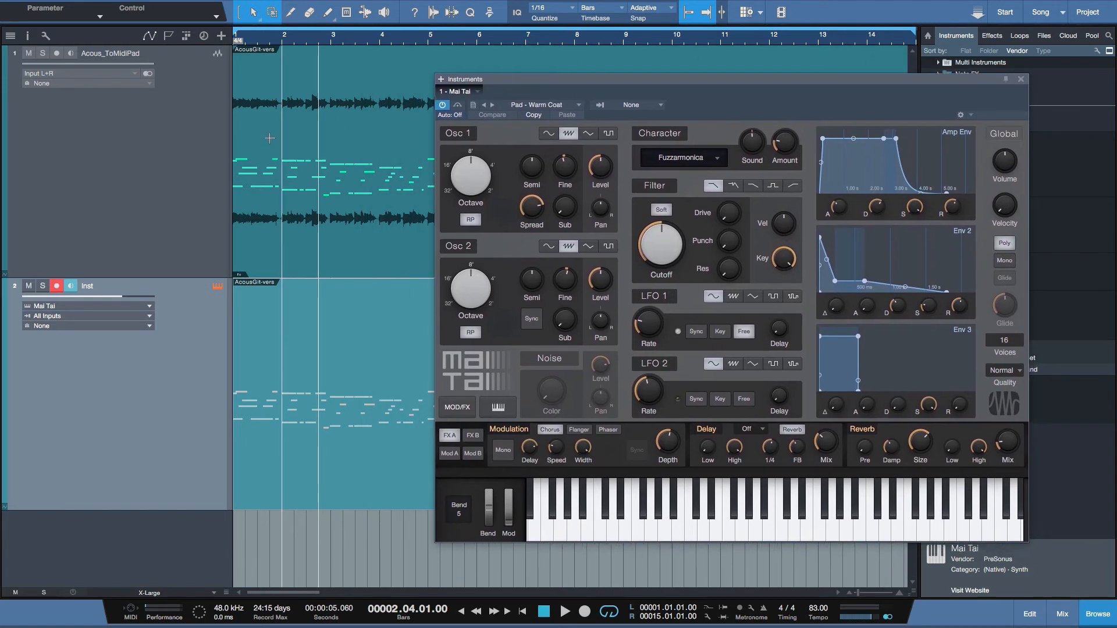
left_click(170, 143)
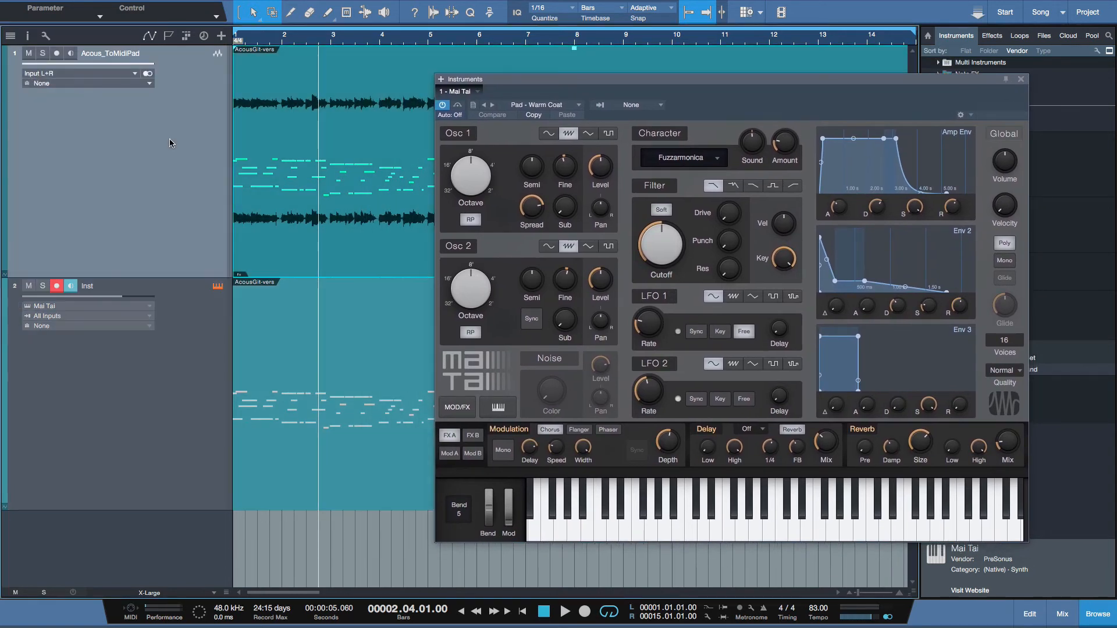
left_click(168, 416)
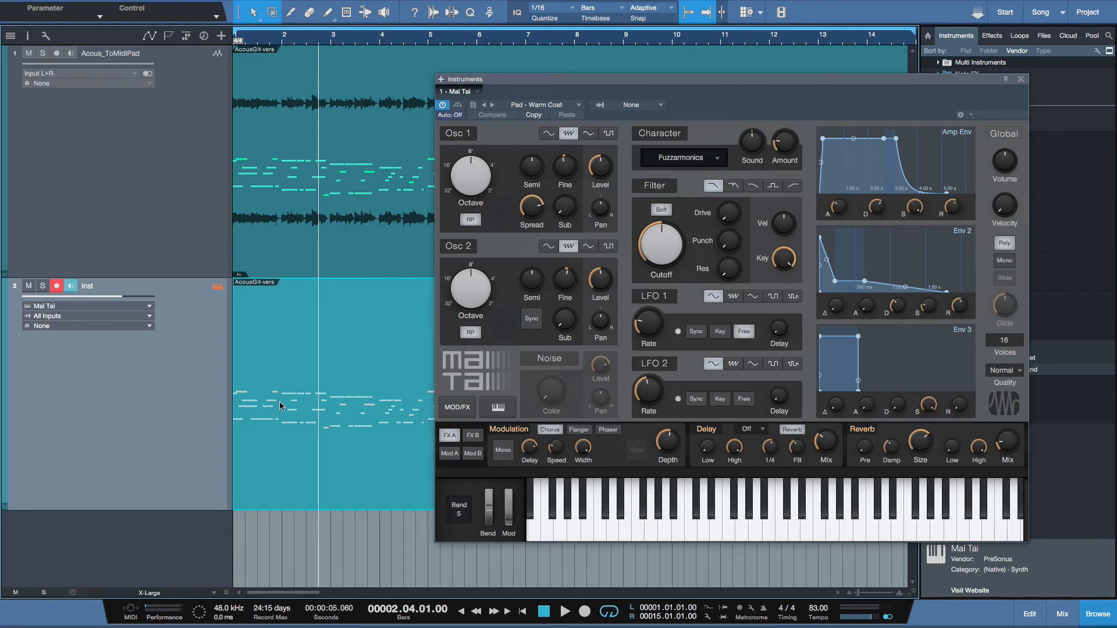
Play from the start, raise Inst volume to +2.2 and solo the synth briefly against the guitar
left_click(564, 611)
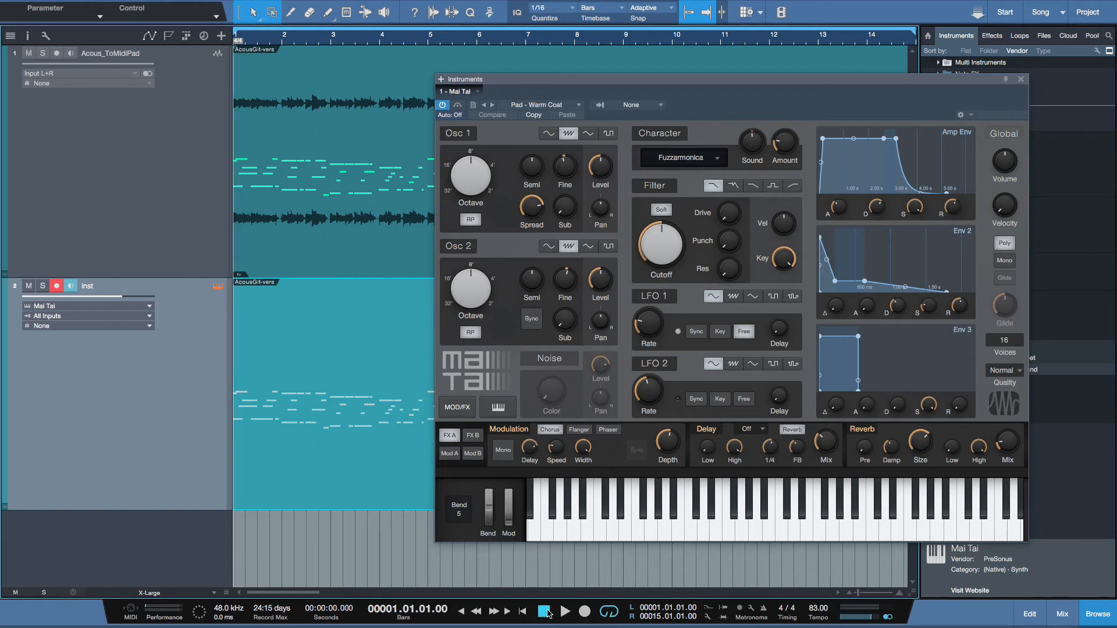
left_click(565, 611)
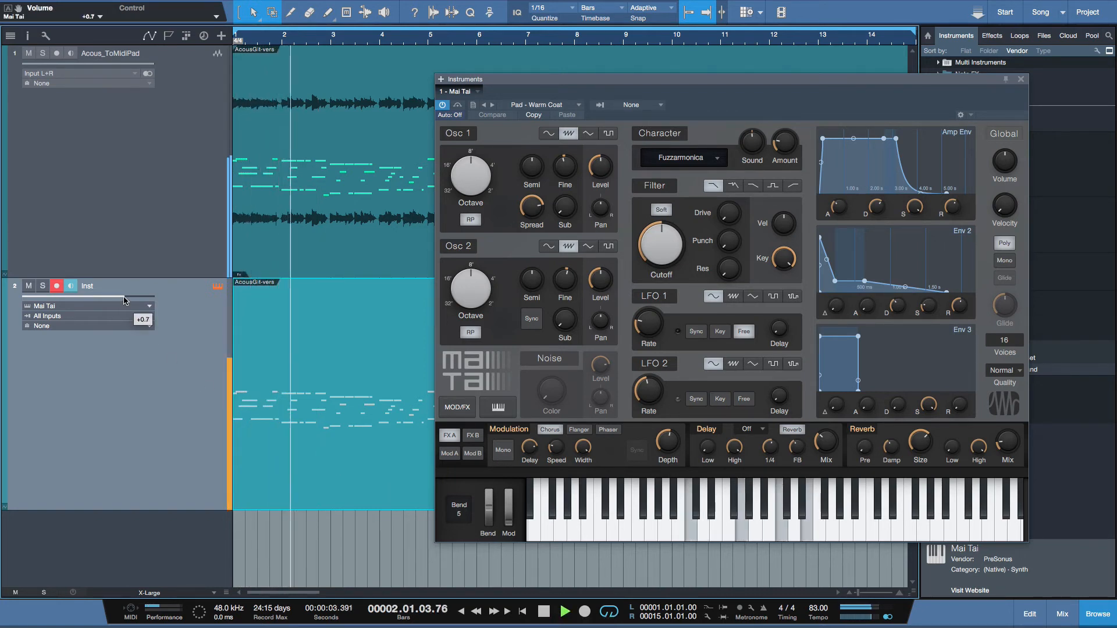
left_click_drag(122, 299, 126, 299)
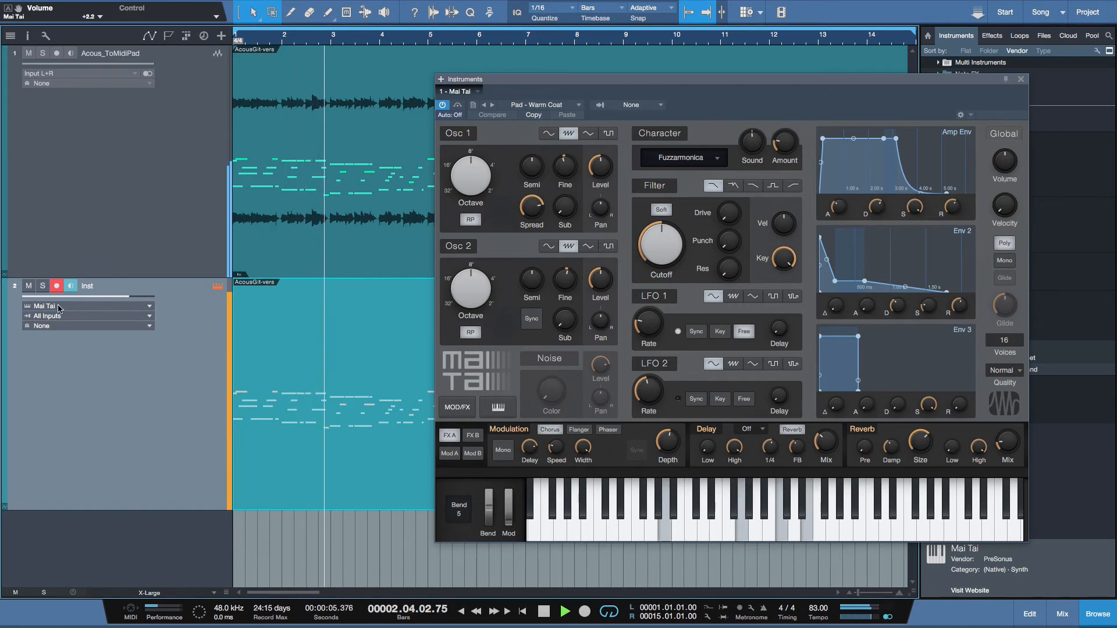
left_click(43, 287)
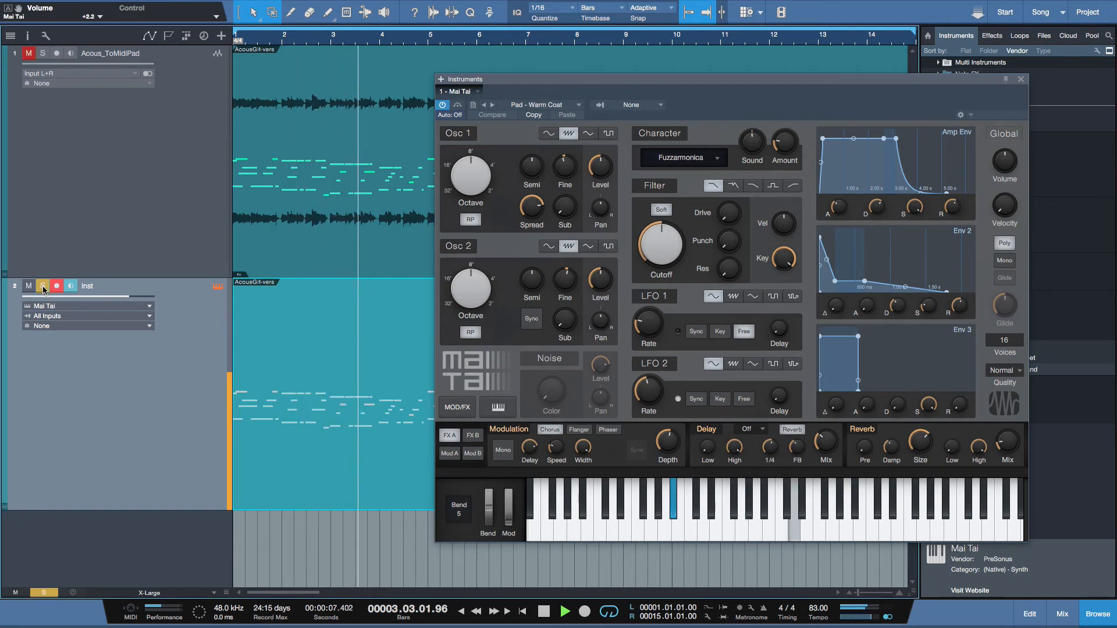
left_click(43, 286)
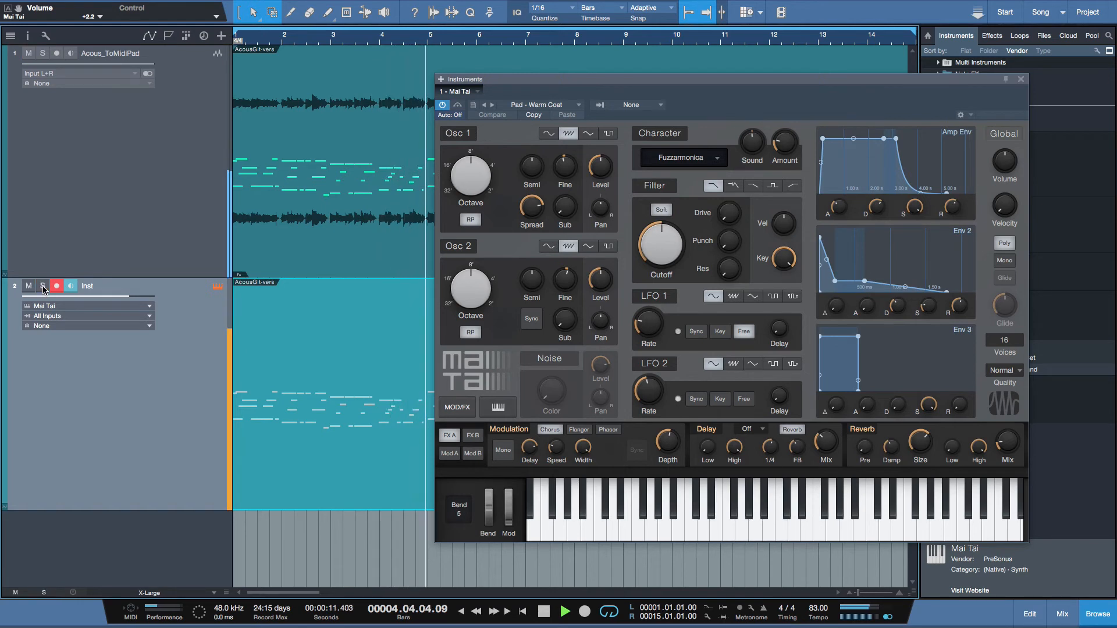
Load the Pad - Pulsarpad preset on Mai Tai and audition it soloed, then with the guitar
left_click(561, 106)
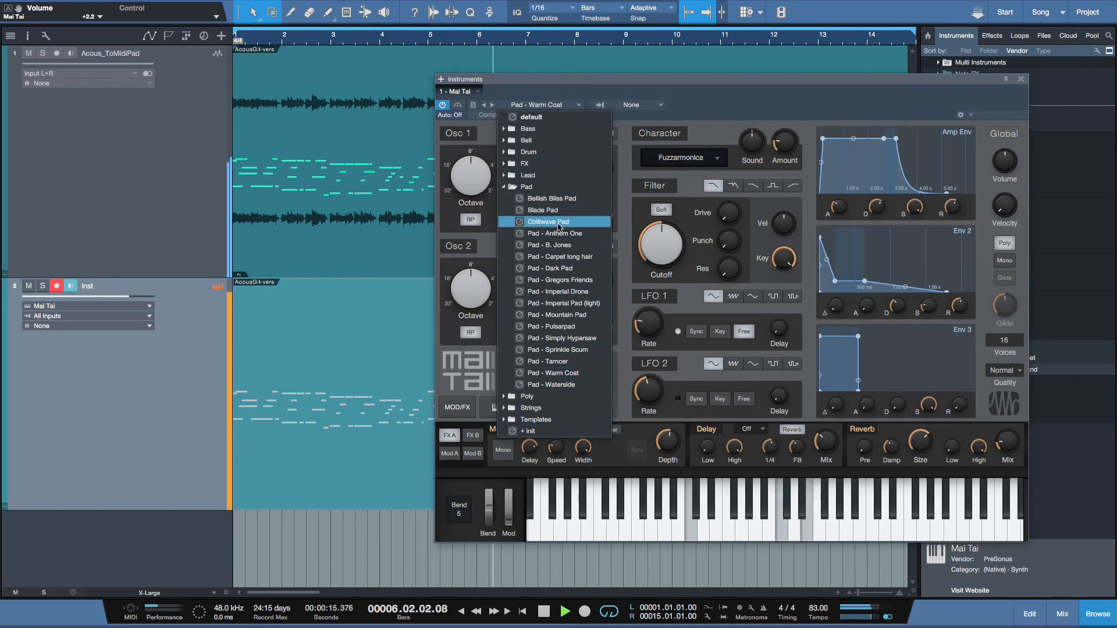
left_click(552, 327)
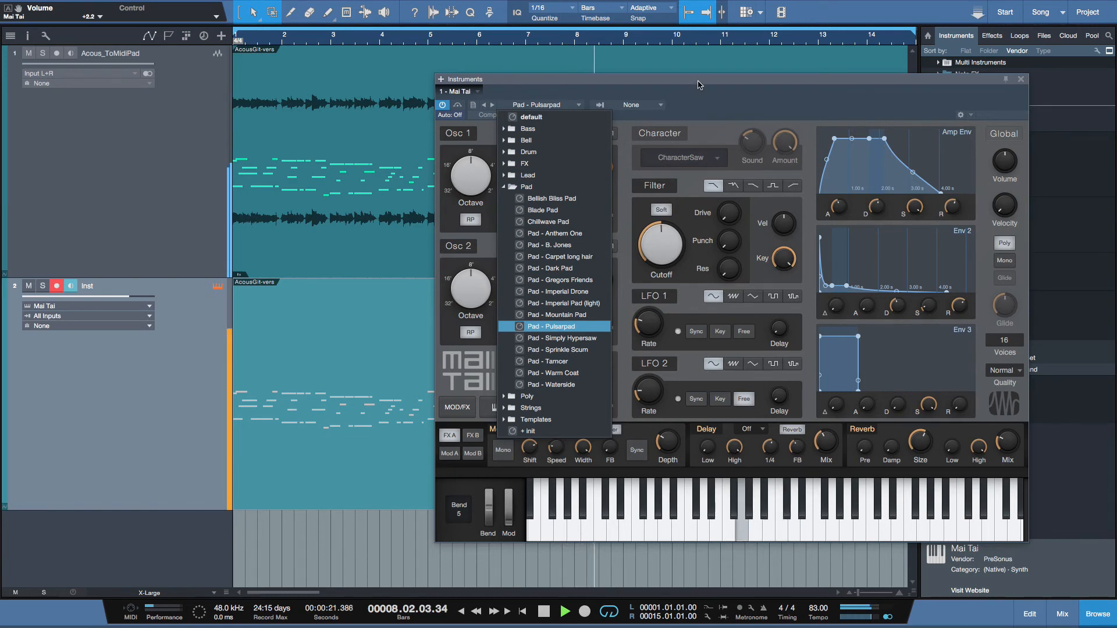
left_click(45, 289)
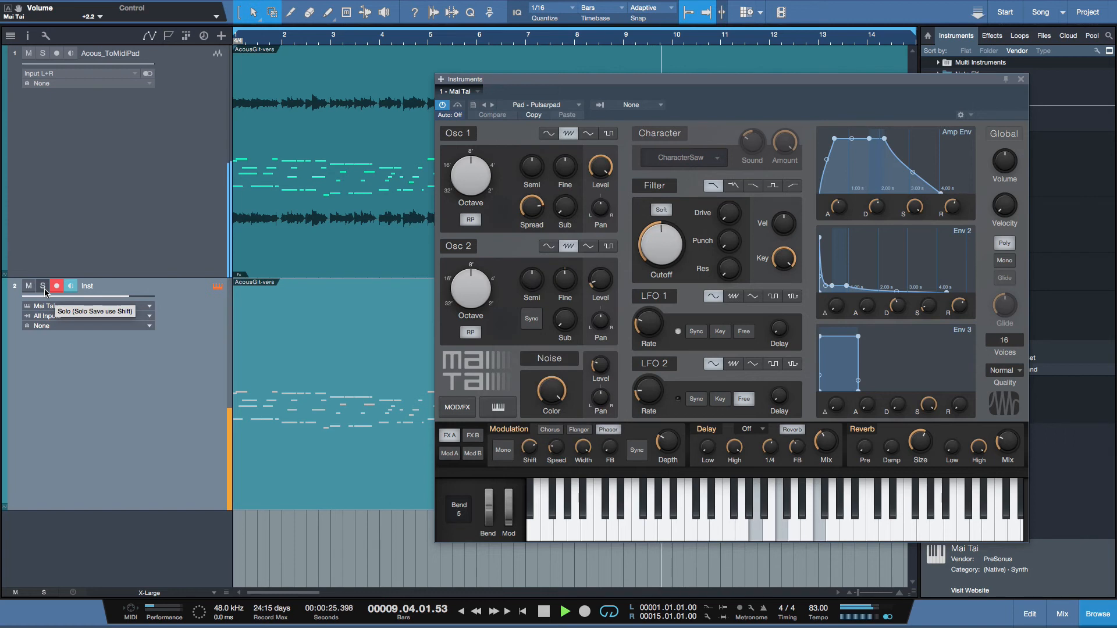
left_click(45, 289)
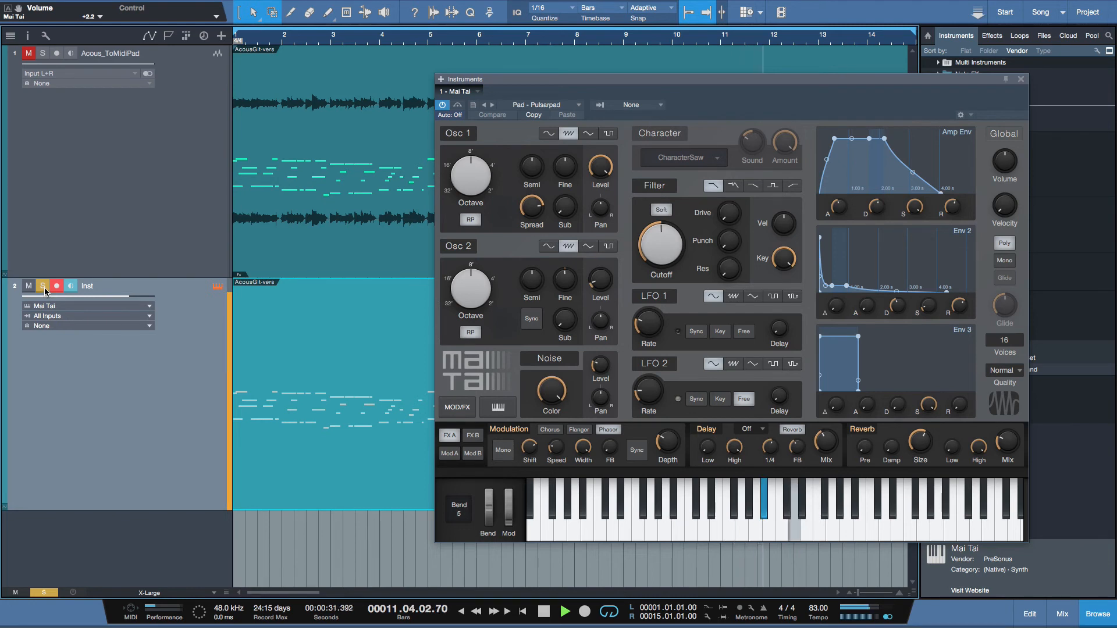
left_click(44, 288)
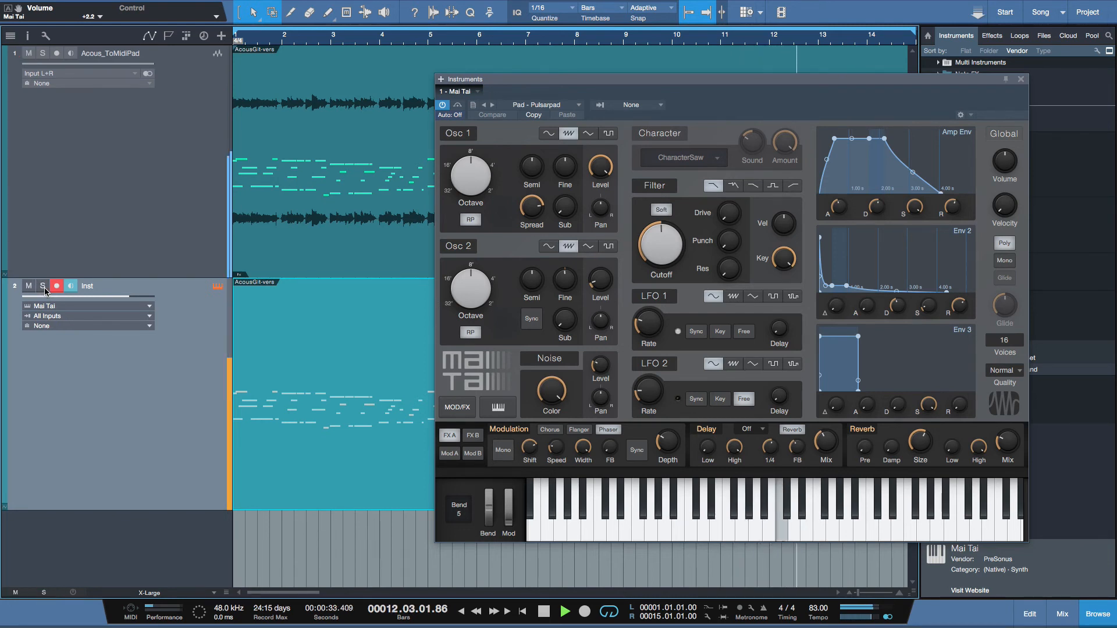
Browse the Strings presets, trying Softy Clouds and settling on Strings - Spiccolog
left_click(546, 105)
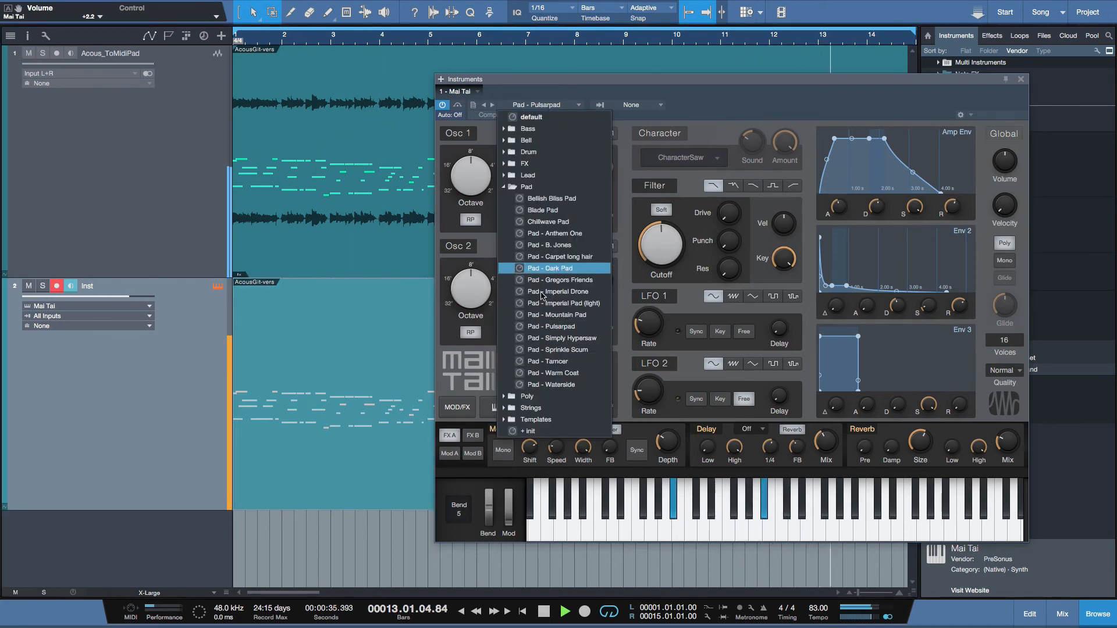
left_click(527, 409)
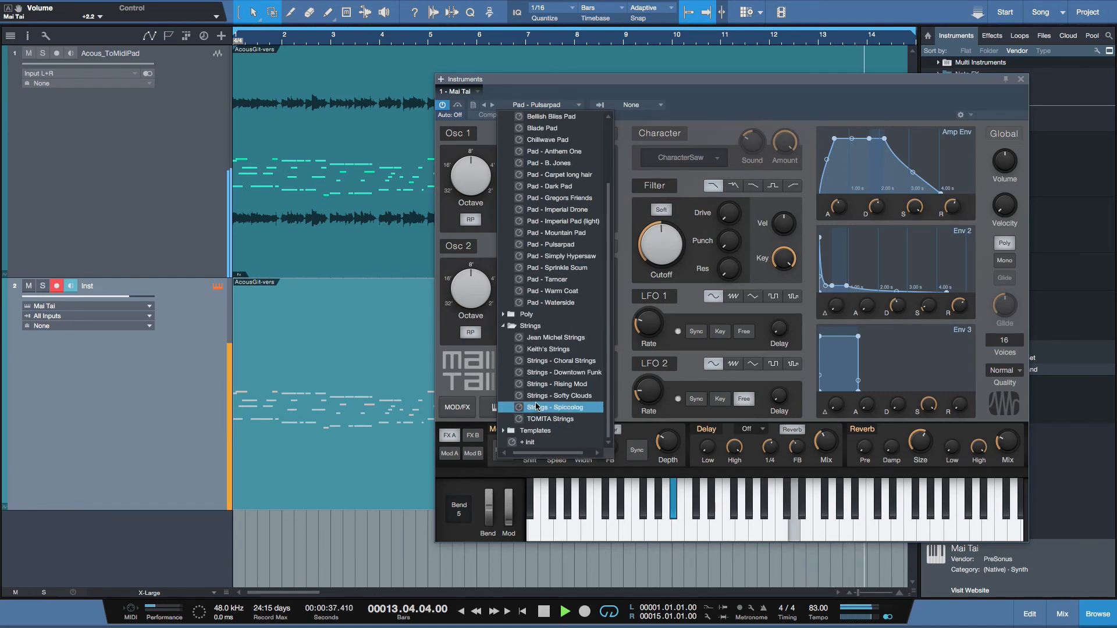
left_click(574, 398)
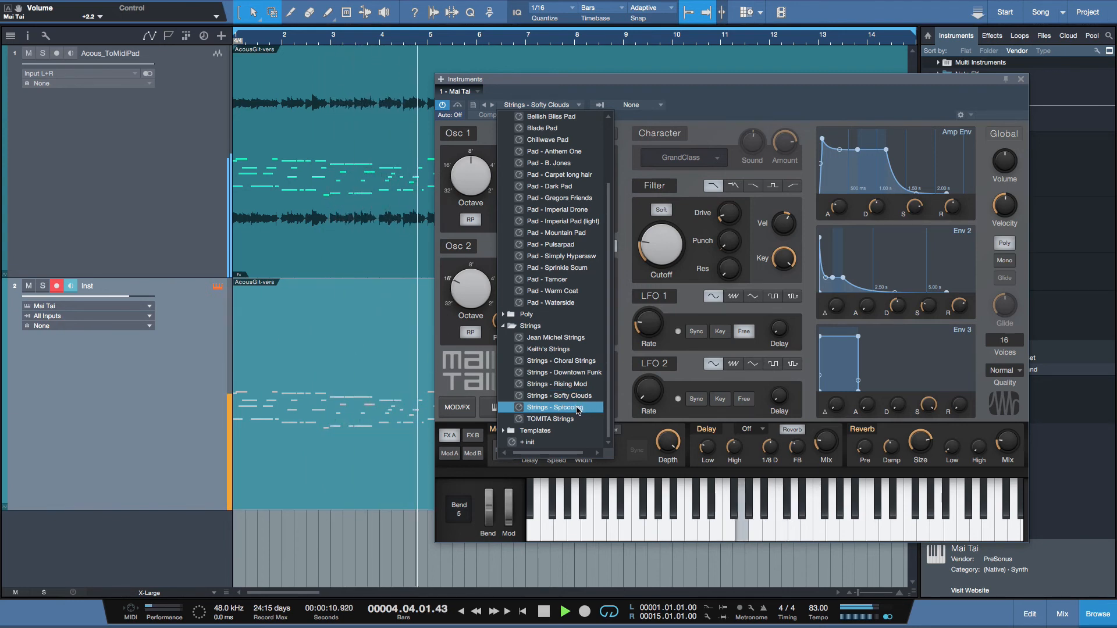
left_click(576, 411)
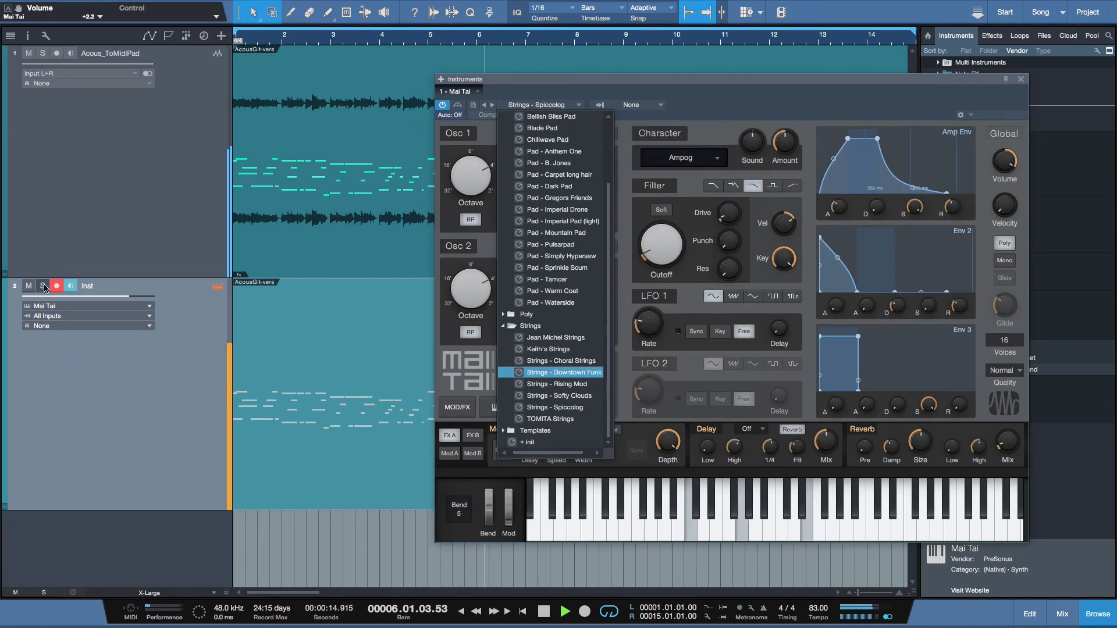
Audition Spiccolog with the Inst track soloed, then back in the mix with the guitar
left_click(77, 353)
left_click(45, 287)
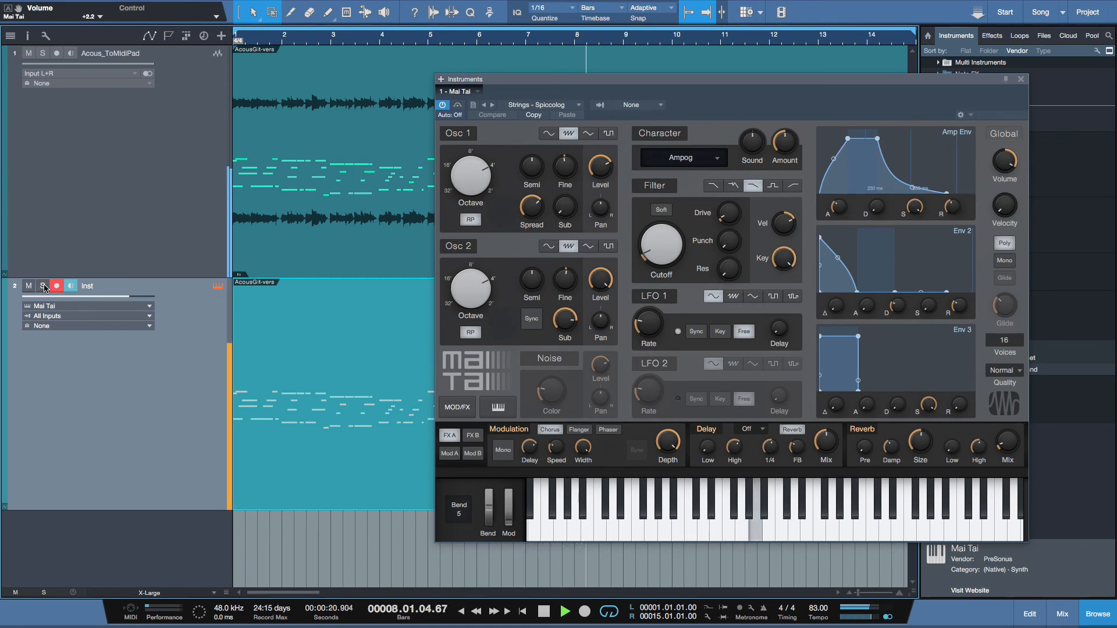
left_click(44, 286)
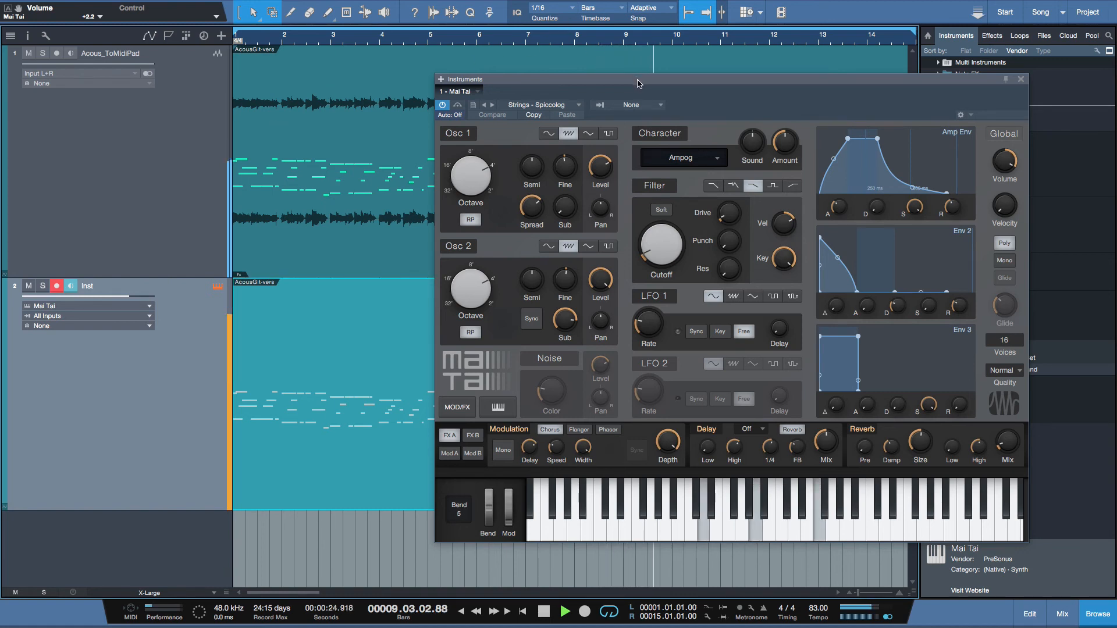
Move the Mai Tai window aside and close it to reveal the full arrangement
left_click_drag(637, 77, 515, 78)
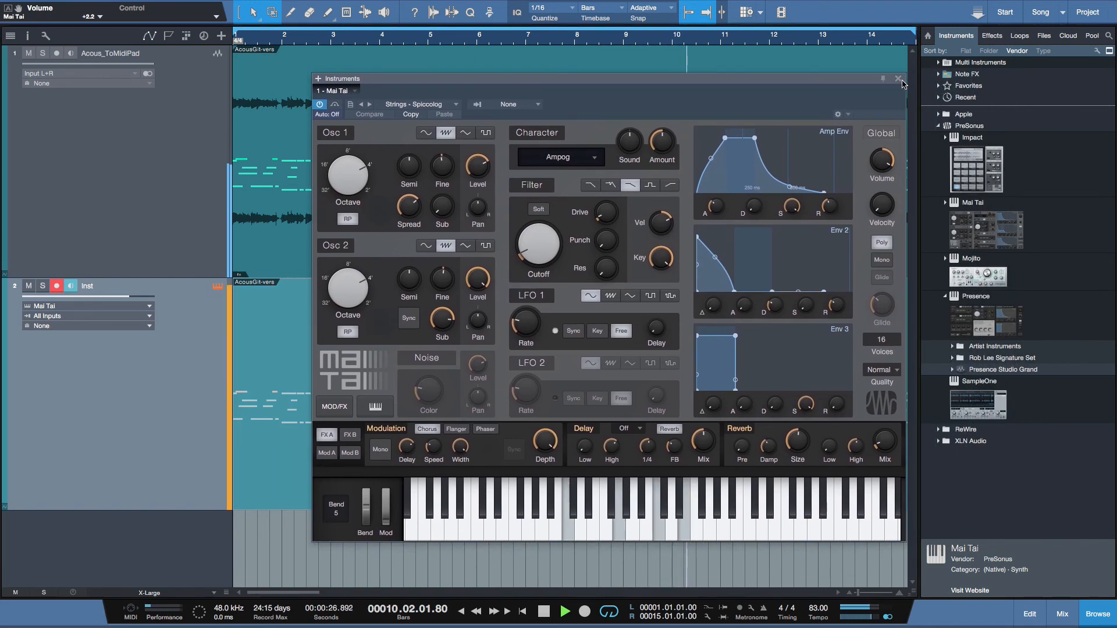
left_click(903, 81)
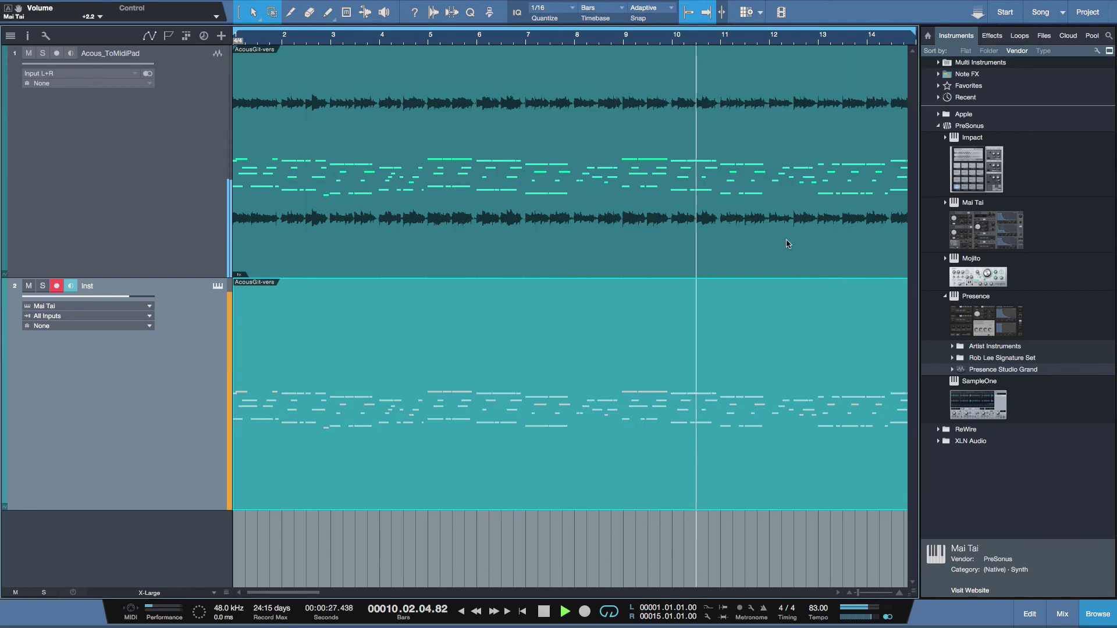
double_click(462, 240)
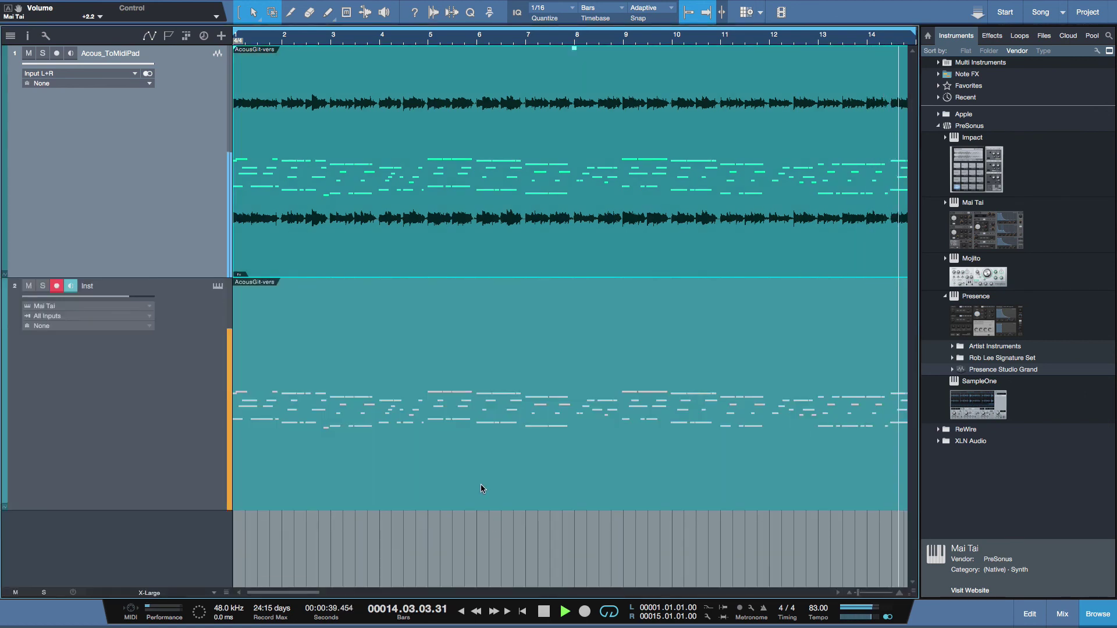
Open the Inst track's MIDI event in the piano-roll note editor
double_click(481, 485)
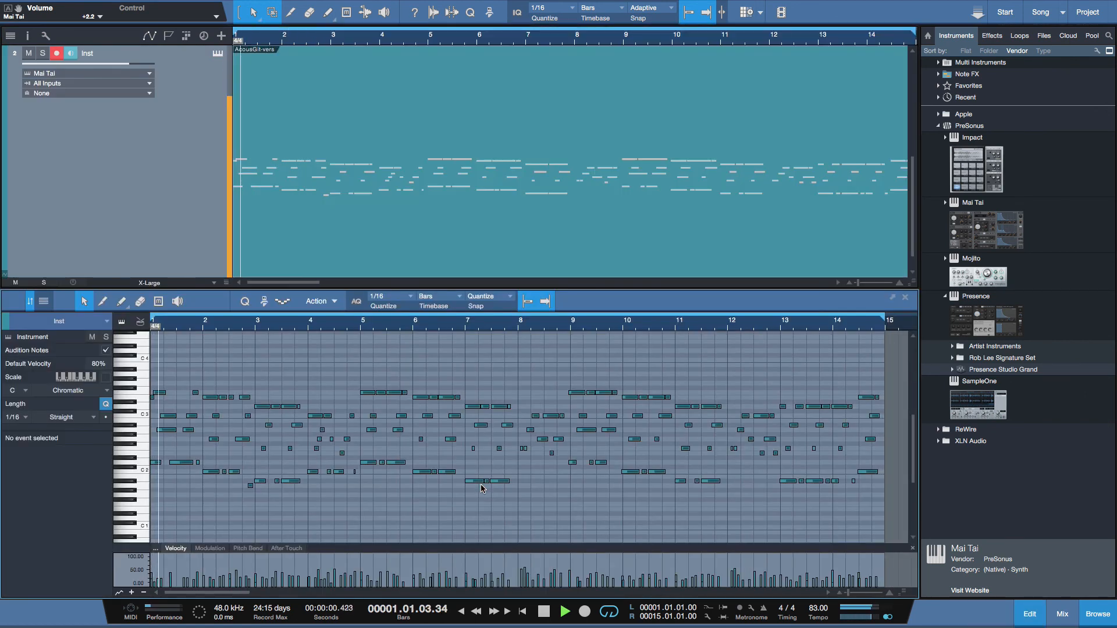